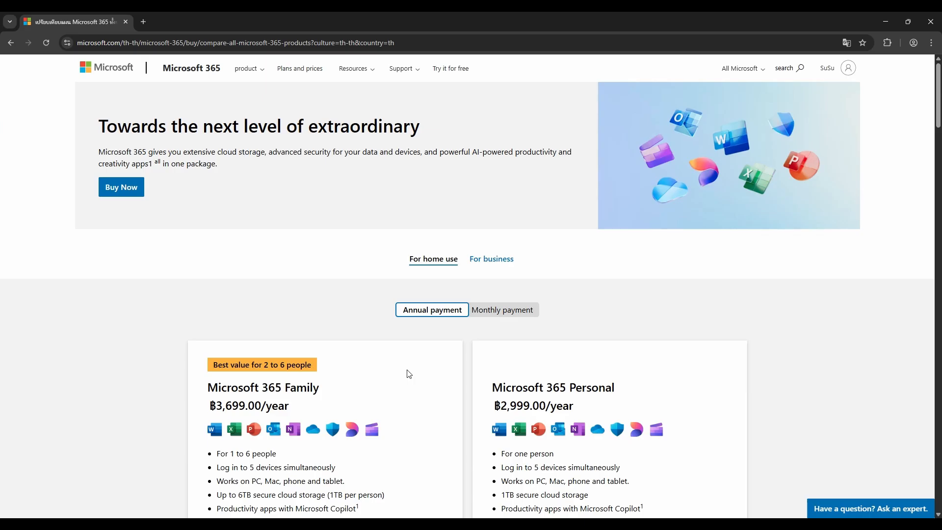
- Create a new blank workbook in Excel
{"action": "scroll", "coordinate": [409, 374], "scroll_direction": "down", "scroll_amount": 3}
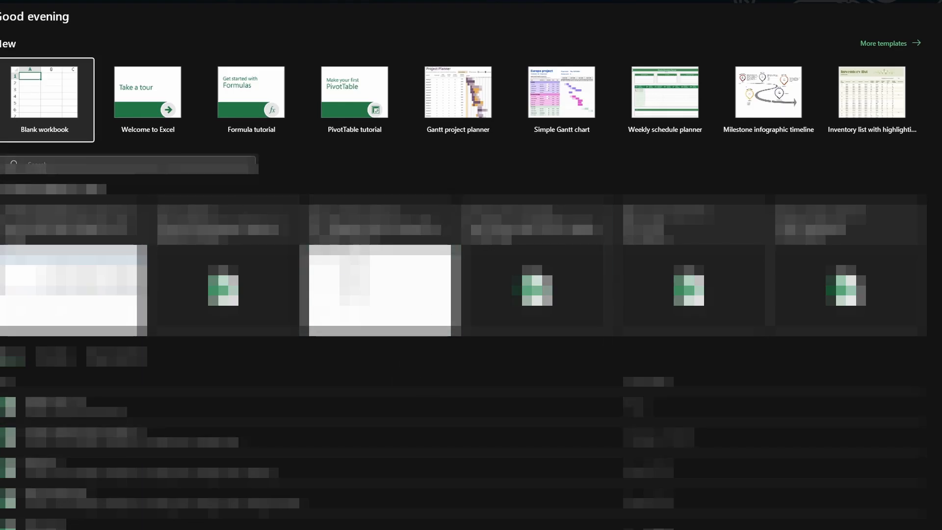
{"action": "left_click", "coordinate": [71, 117]}
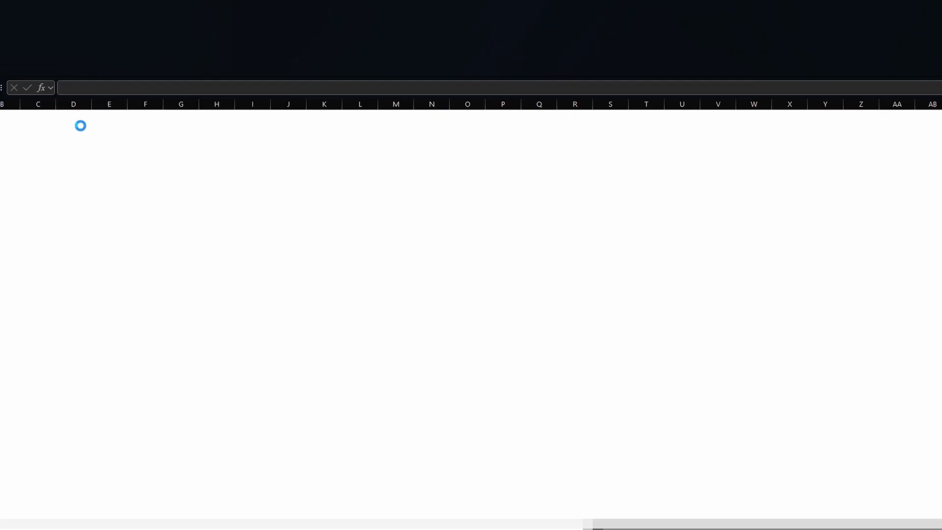
{"action": "left_click", "coordinate": [432, 251]}
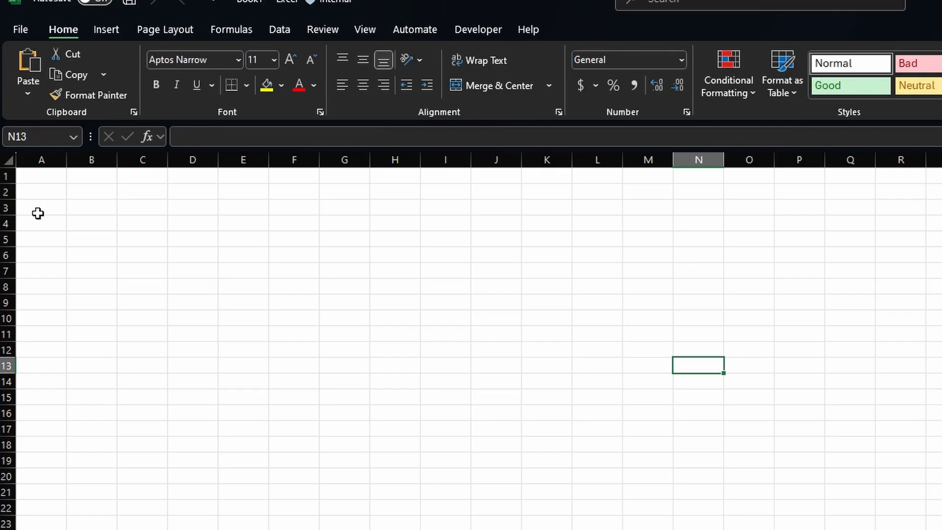
{"action": "left_click", "coordinate": [254, 271]}
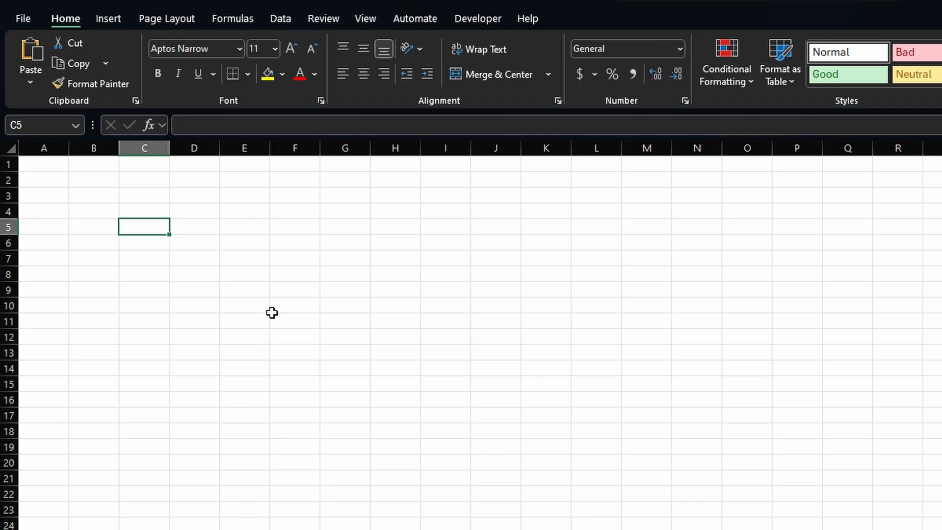
{"action": "left_click", "coordinate": [367, 321]}
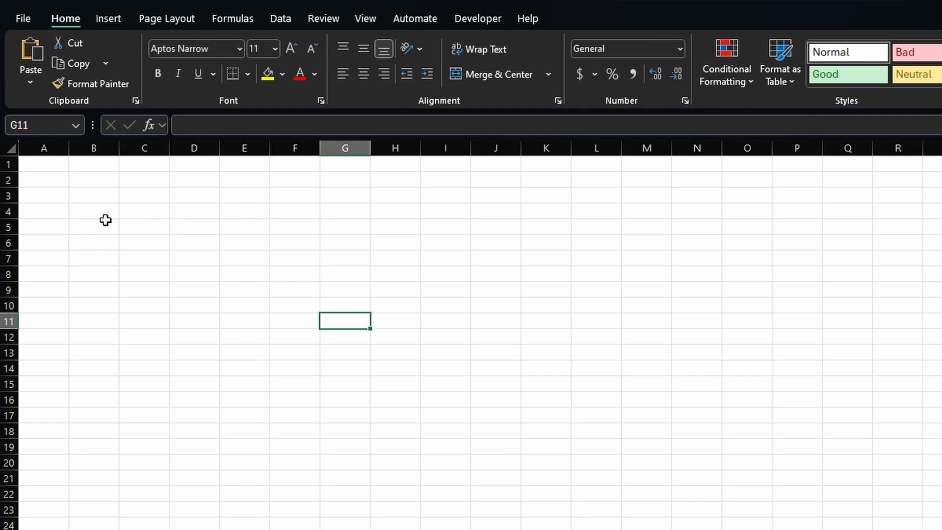
- Enter the column headers Sale in cell A1 and Date in cell B1
{"action": "left_click", "coordinate": [54, 169]}
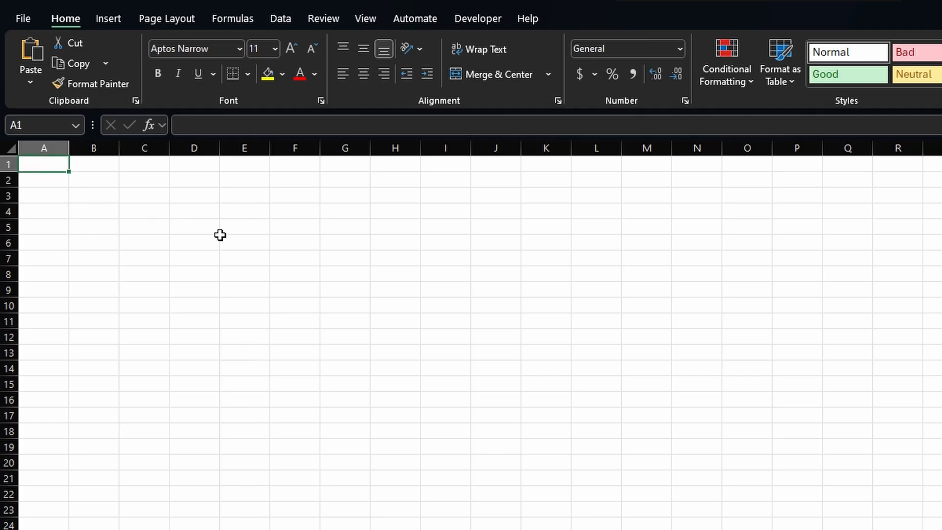
{"action": "type", "text": "Sale"}
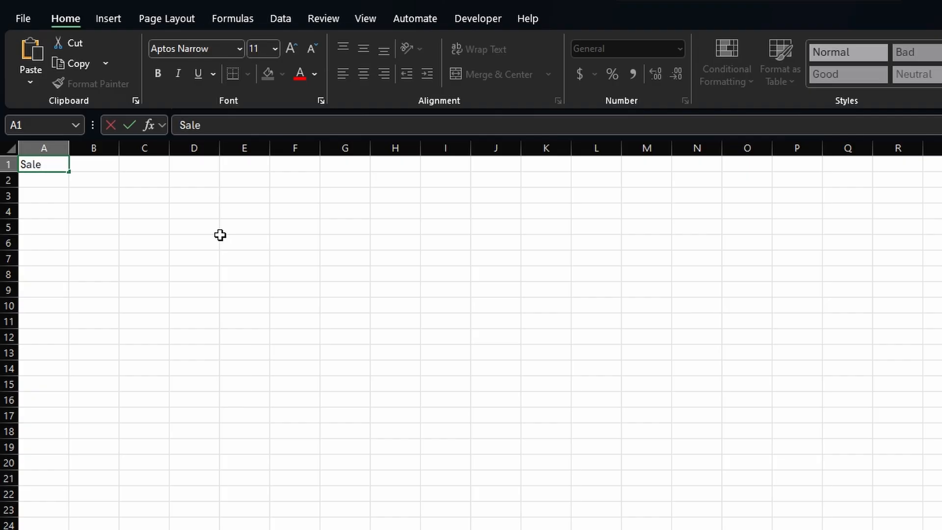
{"action": "left_click", "coordinate": [115, 170]}
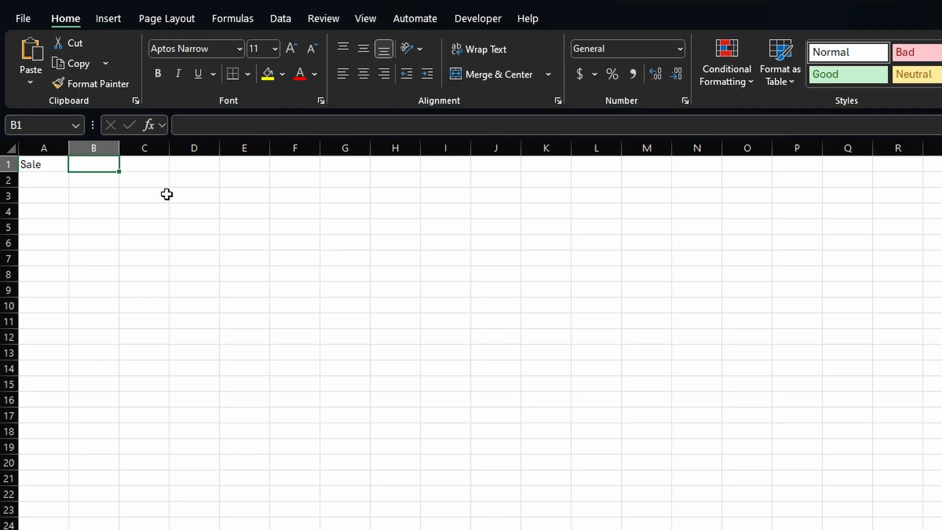
{"action": "type", "text": "Date"}
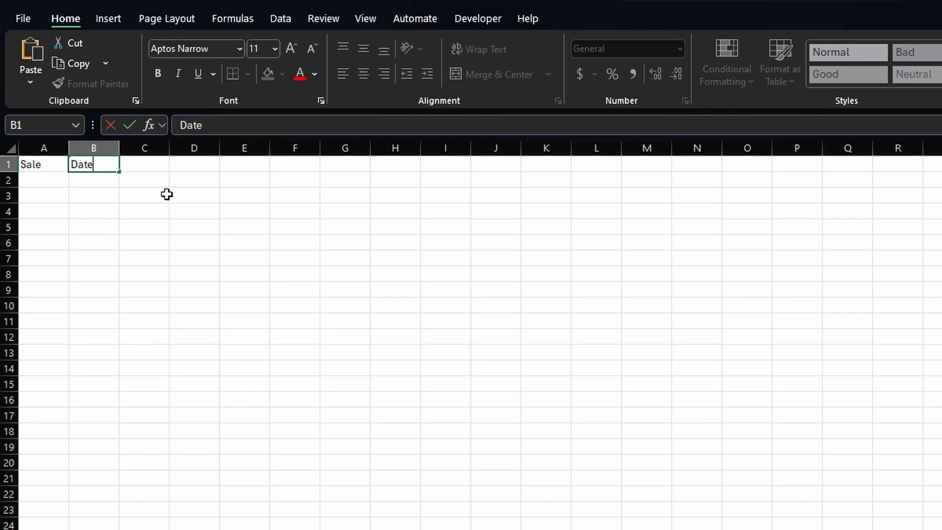
{"action": "key", "text": "Return"}
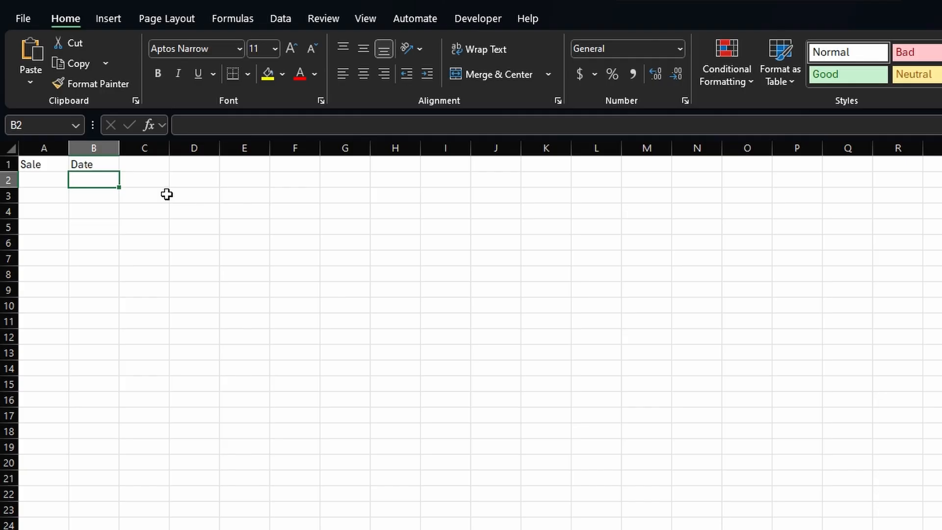
- Enter January 2024 in cell B2 and fill the monthly series down to Nov-24 in B12
{"action": "type", "text": "J"}
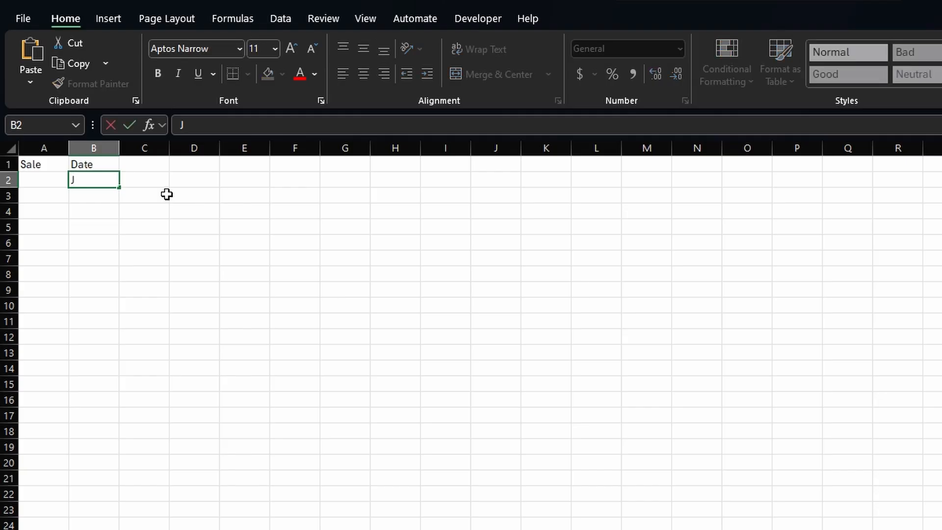
{"action": "type", "text": "an2024"}
{"action": "key", "text": "Return"}
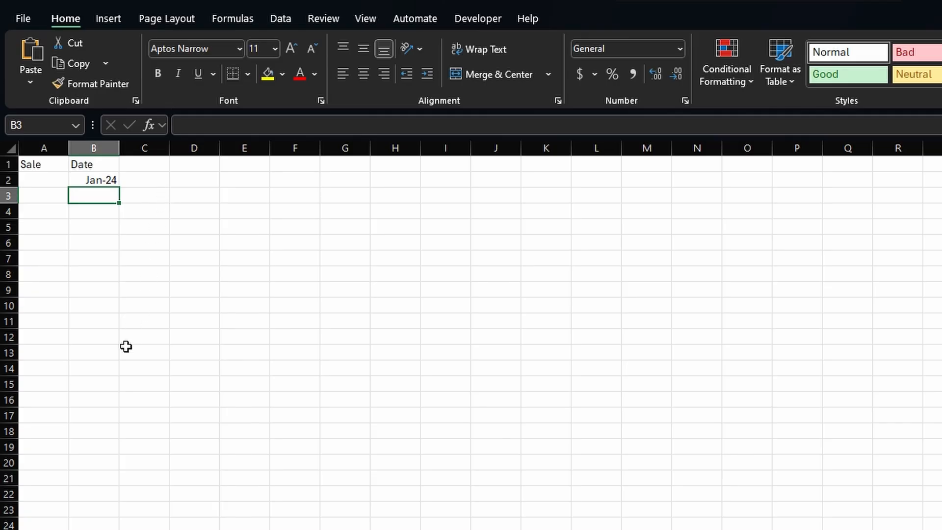
{"action": "left_click", "coordinate": [116, 185]}
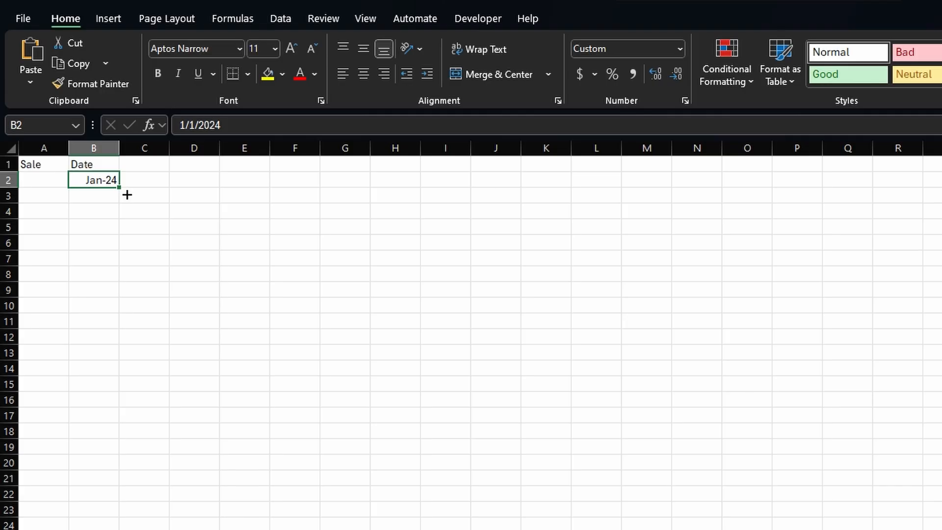
{"action": "left_click_drag", "start_coordinate": [126, 196], "coordinate": [126, 352]}
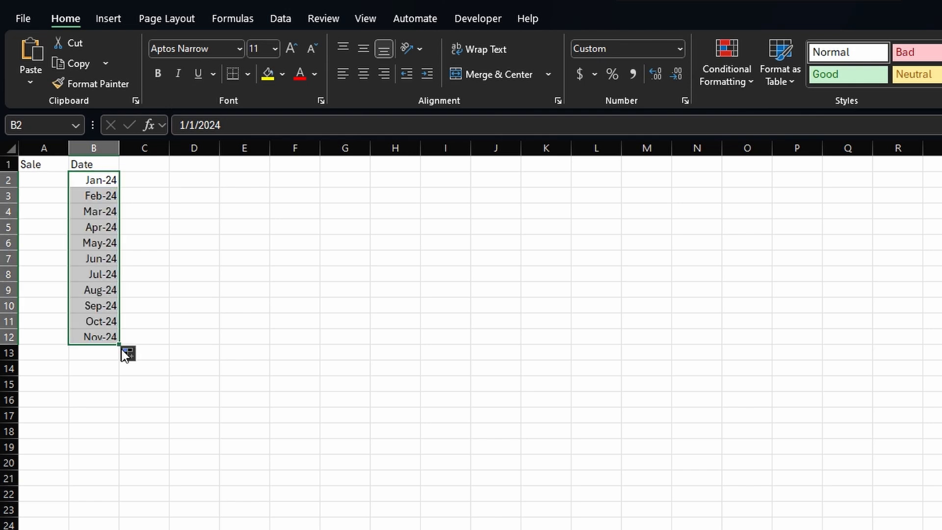
{"action": "left_click", "coordinate": [345, 274]}
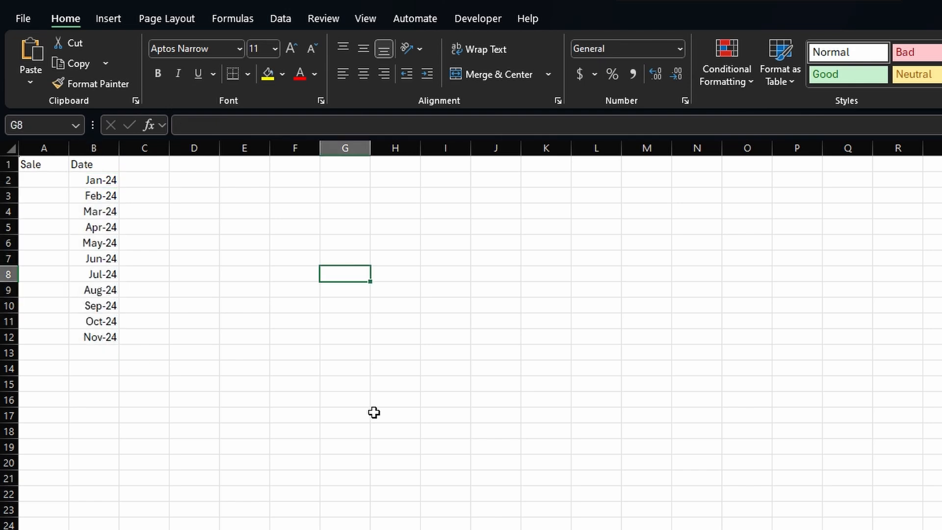
- Enter the sales 1000, 5000, 5500, 12000, 8000, 4500, 6000, 10500, 10600, 6000 and 4000 in cells A2 to A12
{"action": "left_click", "coordinate": [48, 190]}
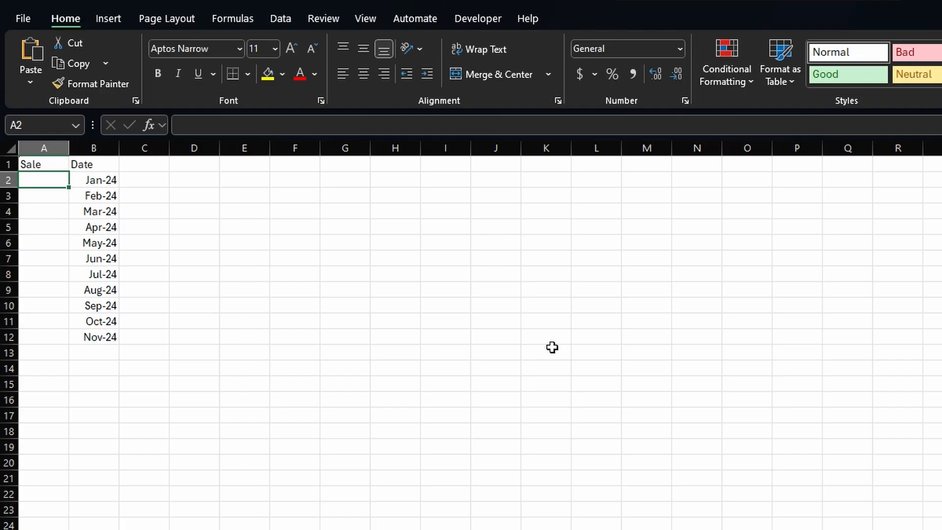
{"action": "type", "text": "1000"}
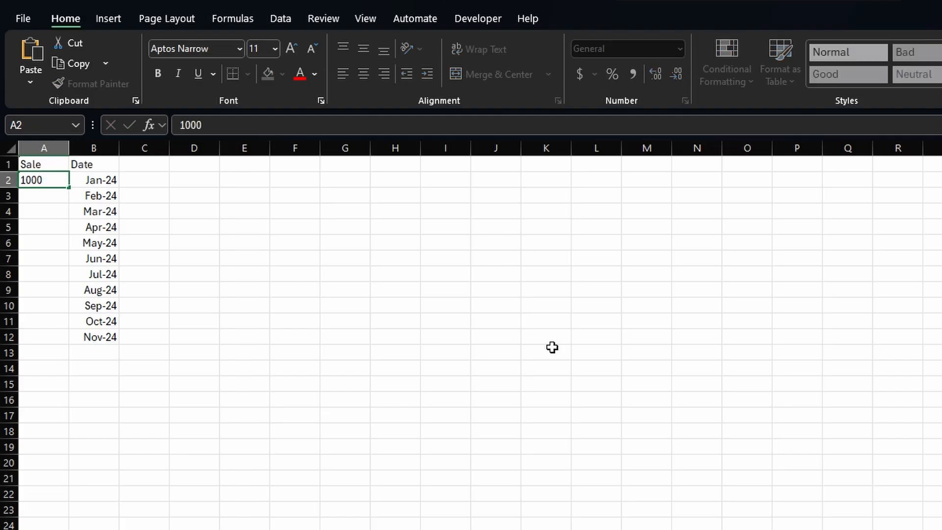
{"action": "key", "text": "Return"}
{"action": "type", "text": "5000"}
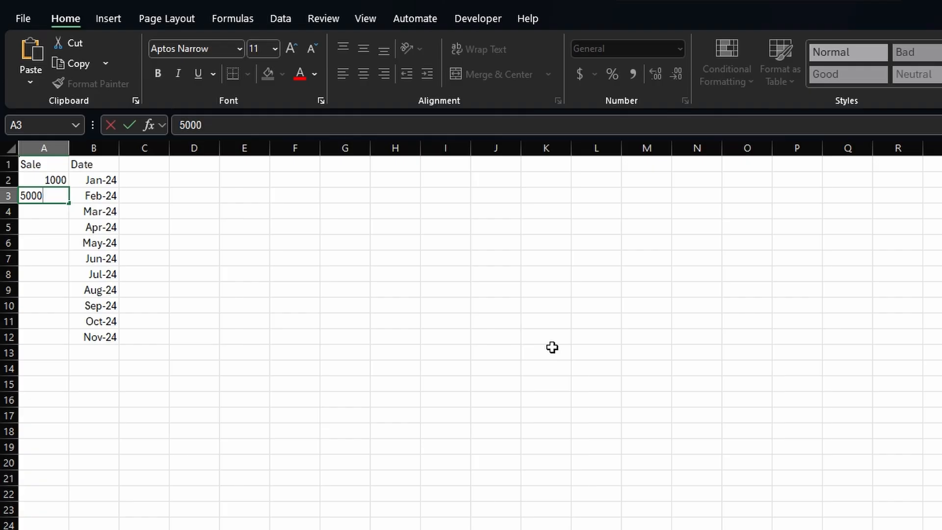
{"action": "key", "text": "Return"}
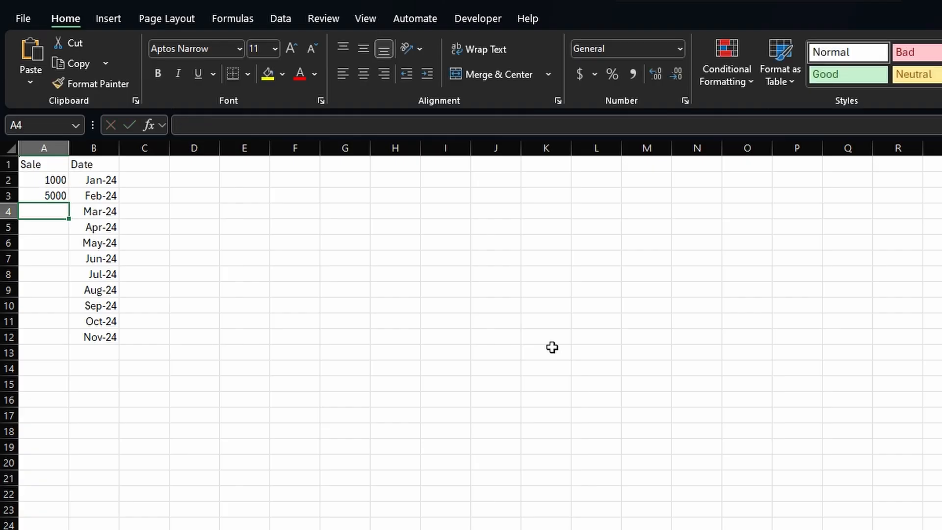
{"action": "type", "text": "5500"}
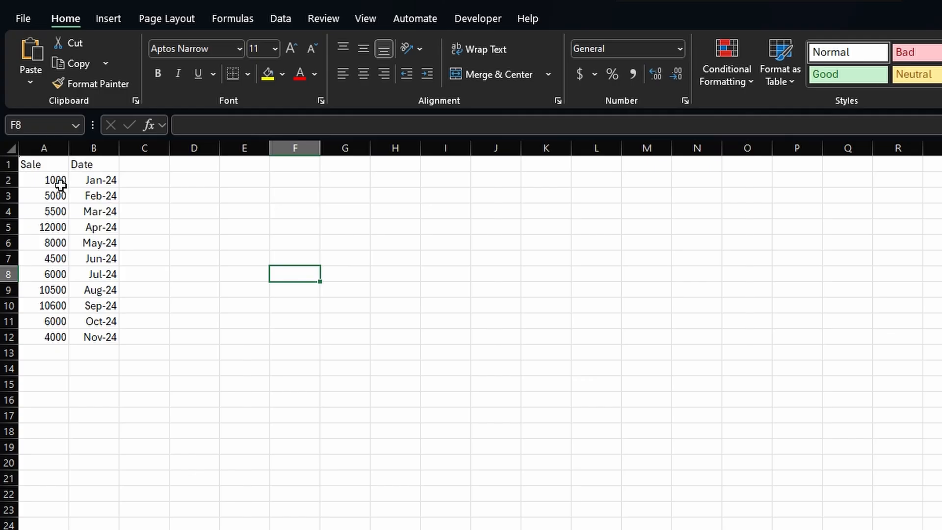
- Format the sales values in A2:A12 with the comma style and no decimal places
{"action": "left_click", "coordinate": [61, 184]}
{"action": "left_click_drag", "start_coordinate": [60, 183], "coordinate": [61, 340]}
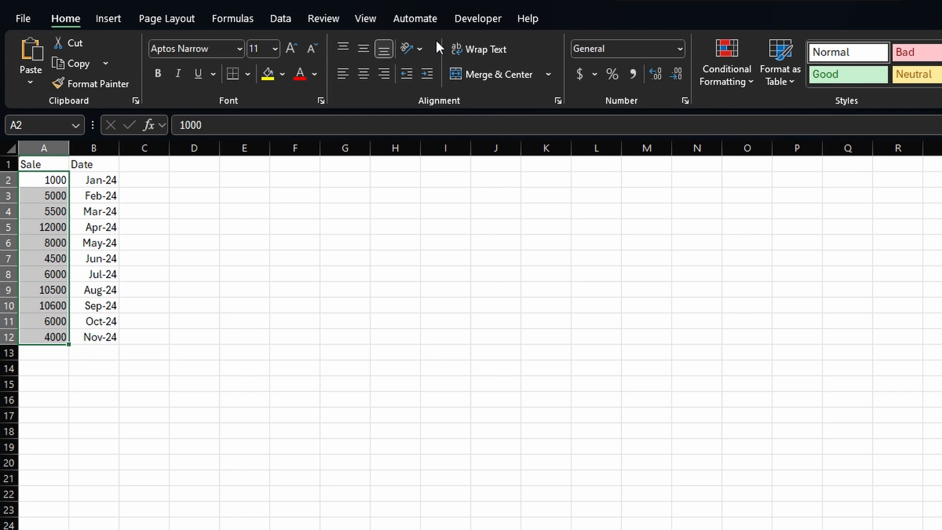
{"action": "left_click", "coordinate": [632, 74]}
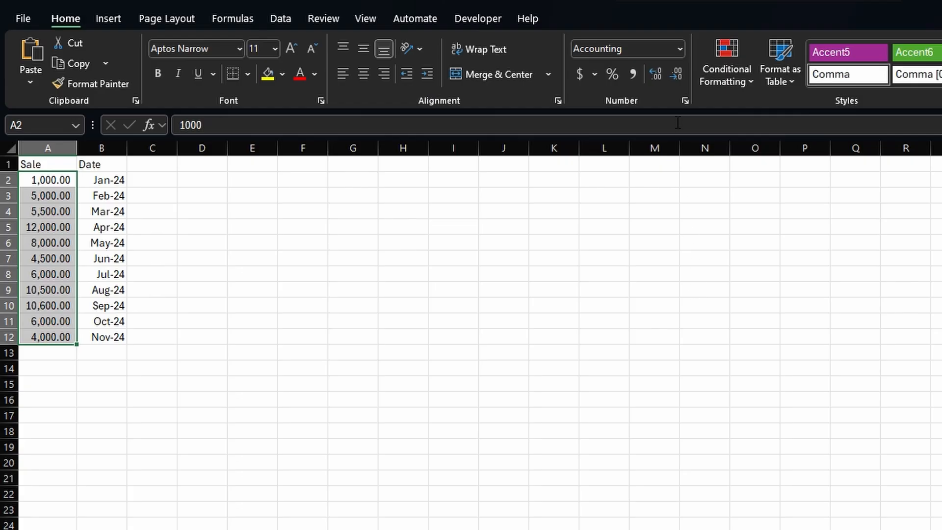
{"action": "left_click", "coordinate": [675, 79]}
{"action": "left_click", "coordinate": [676, 80]}
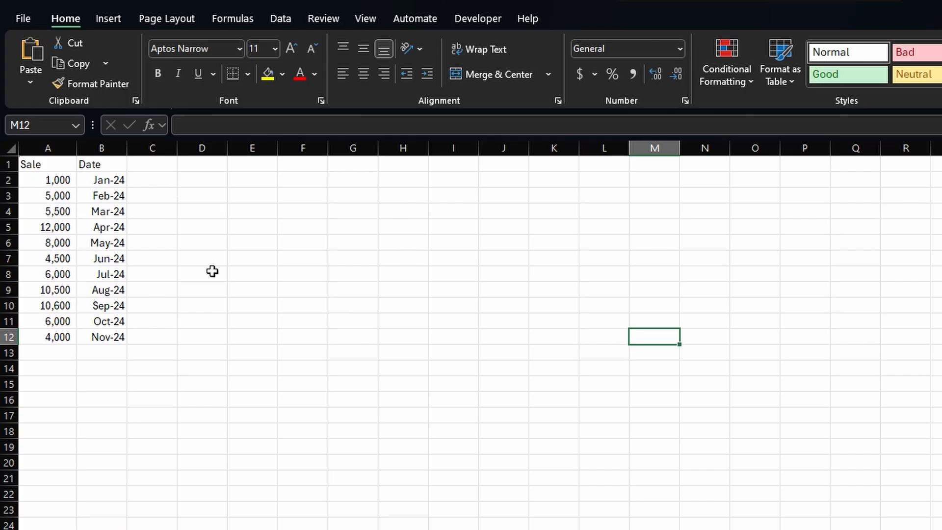
- Add the column header Notes in cell C1
{"action": "left_click", "coordinate": [152, 170]}
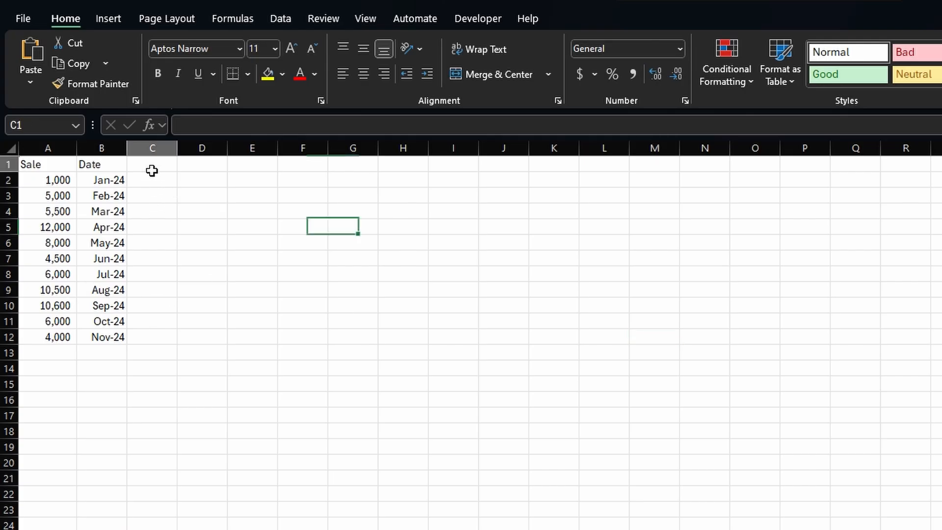
{"action": "type", "text": "Notes"}
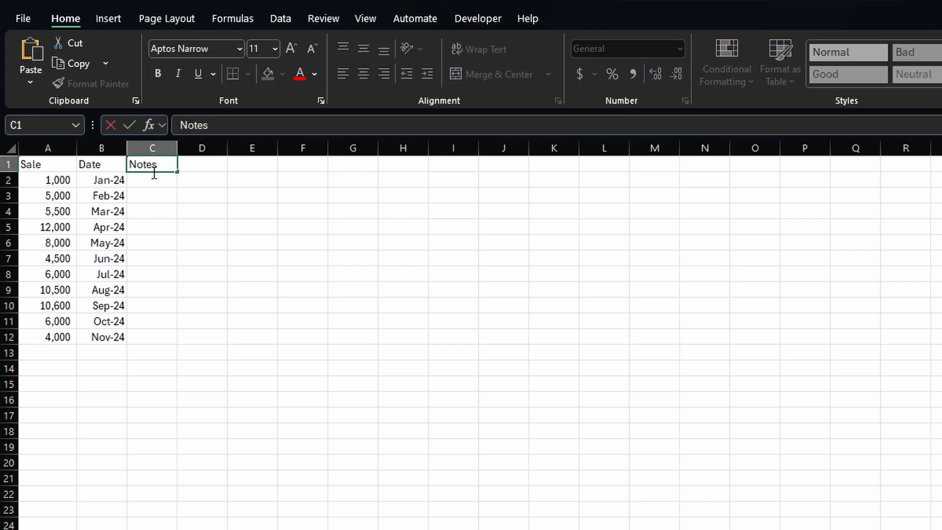
{"action": "key", "text": "Return"}
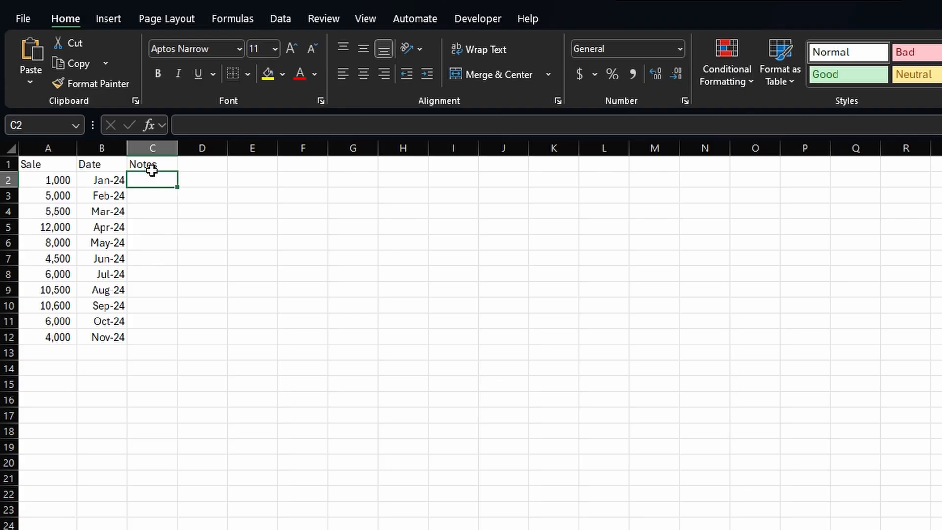
- Enter the note "Slowest Month Of The Year" in cell C2 beside the January sale
{"action": "type", "text": "Slowest"}
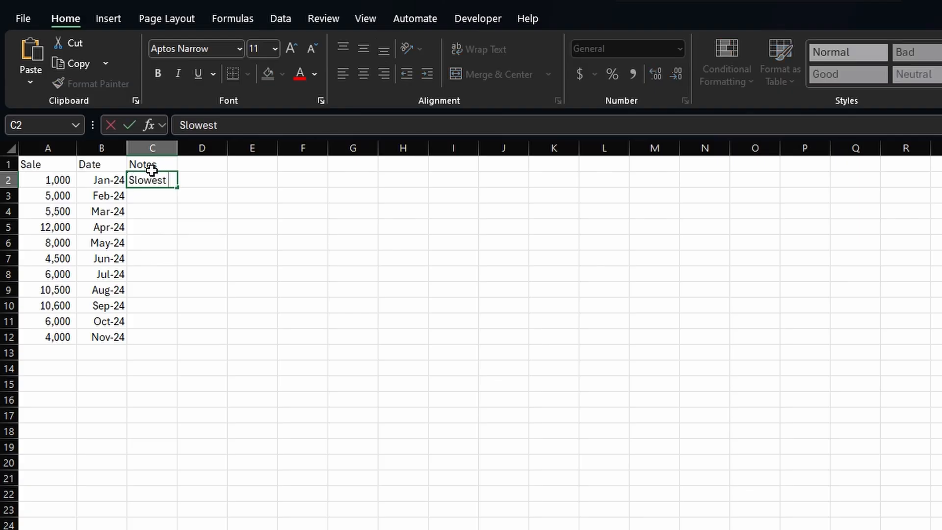
{"action": "type", "text": " Month Of t"}
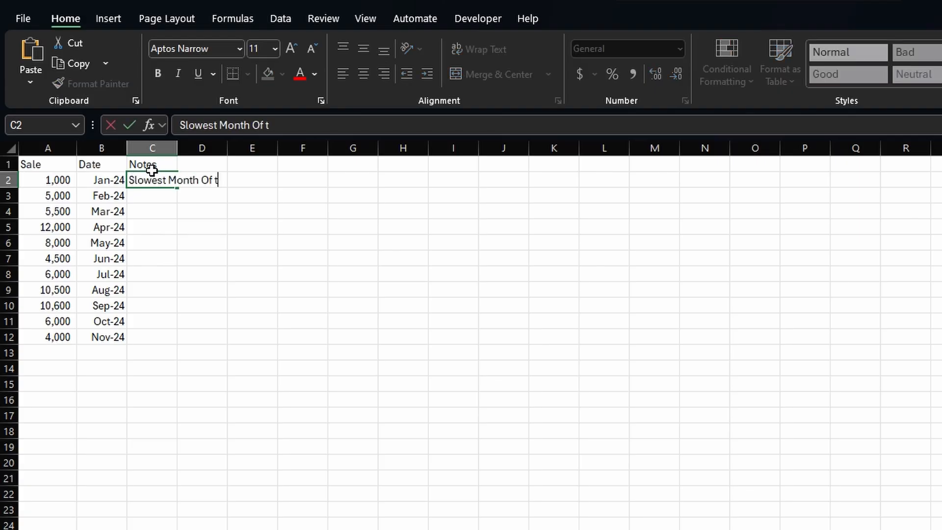
{"action": "key", "text": "BackSpace"}
{"action": "type", "text": "THe"}
{"action": "key", "text": "BackSpace"}
{"action": "key", "text": "BackSpace"}
{"action": "type", "text": "eh"}
{"action": "key", "text": "BackSpace"}
{"action": "key", "text": "BackSpace"}
{"action": "type", "text": "he Year"}
{"action": "key", "text": "Return"}
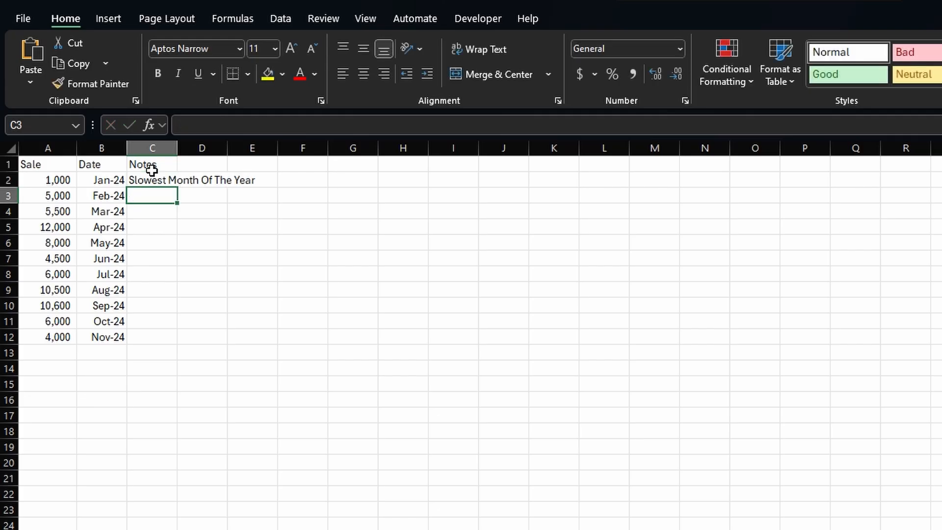
- Auto-fit the width of column C to its note text
{"action": "left_click", "coordinate": [172, 182]}
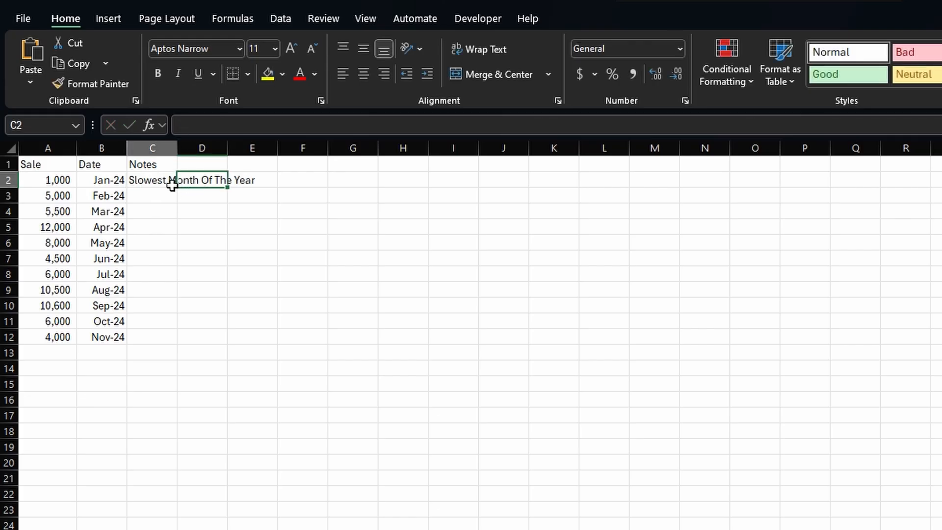
{"action": "double_click", "coordinate": [177, 149]}
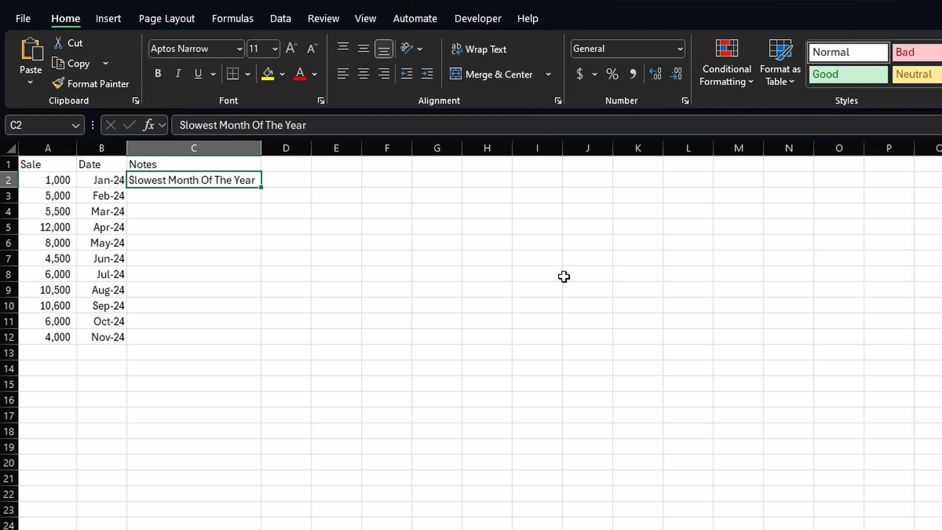
{"action": "left_click", "coordinate": [368, 259]}
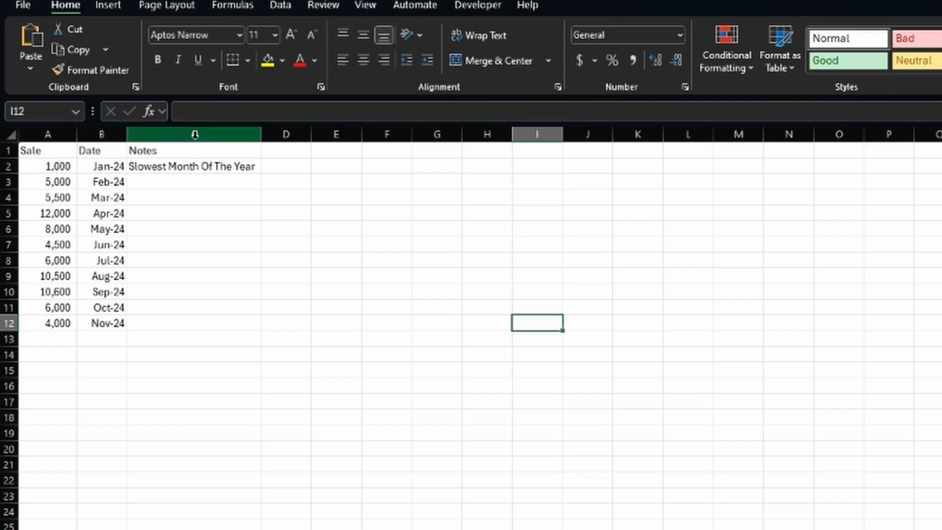
- Hide the Notes column, column C
{"action": "left_click", "coordinate": [194, 134]}
{"action": "right_click", "coordinate": [195, 134]}
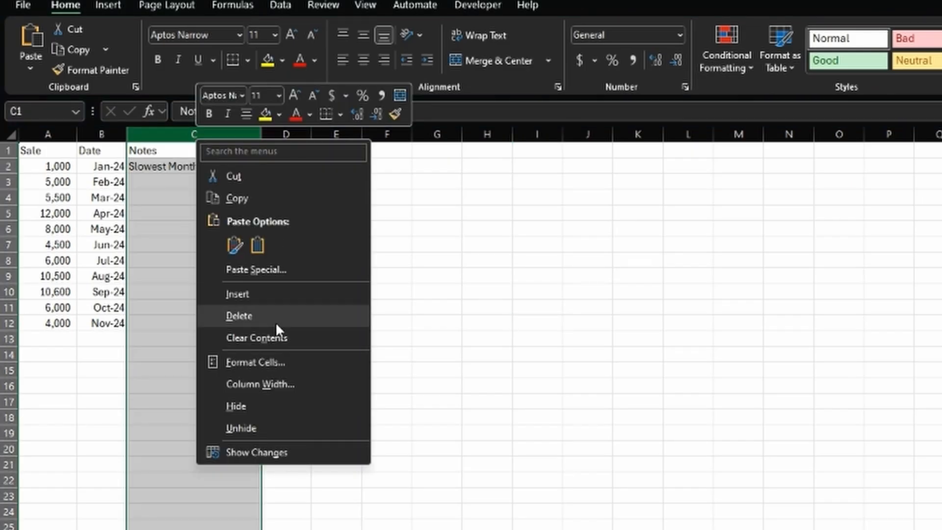
{"action": "left_click", "coordinate": [281, 406]}
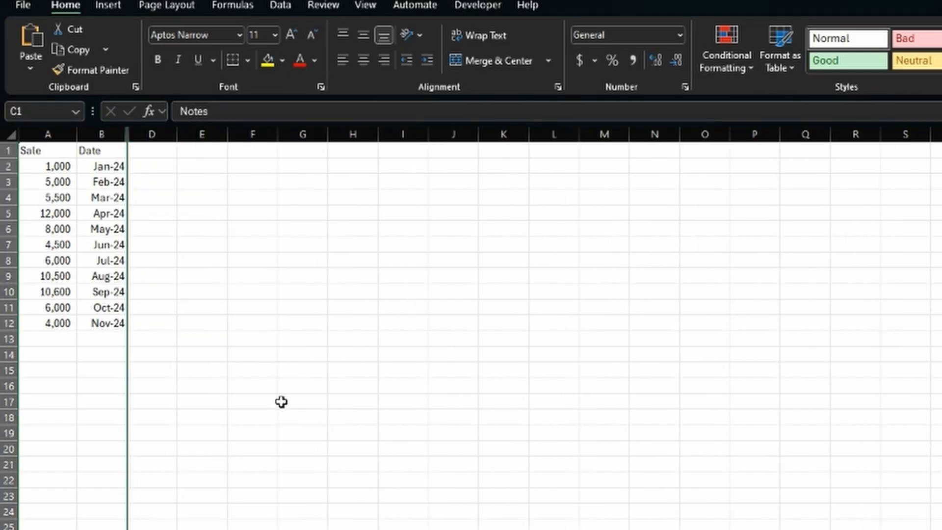
- Unhide the Notes column between columns B and D
{"action": "left_click_drag", "start_coordinate": [103, 134], "coordinate": [137, 137]}
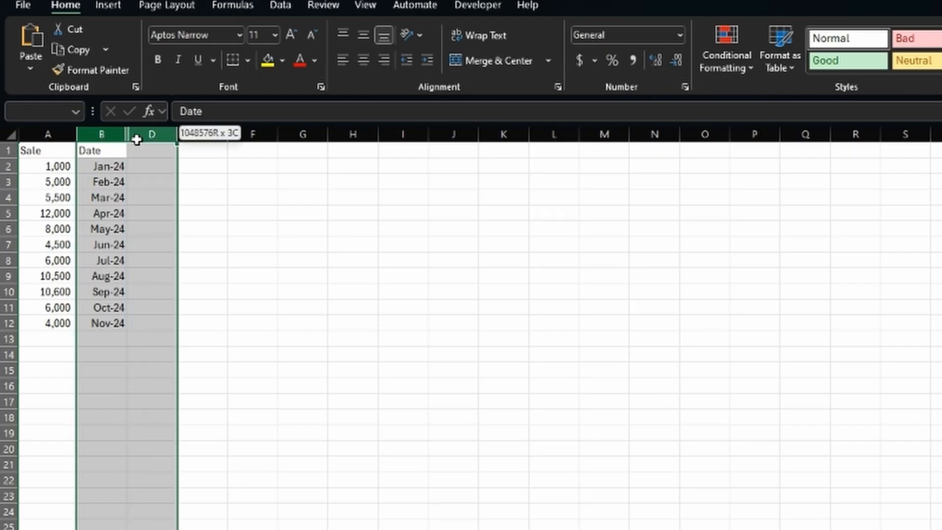
{"action": "right_click", "coordinate": [135, 136]}
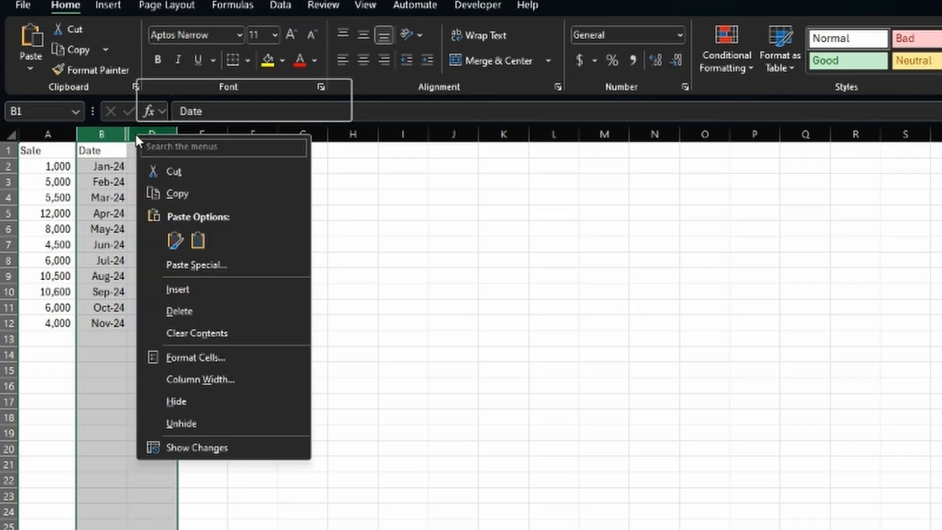
{"action": "left_click", "coordinate": [240, 423]}
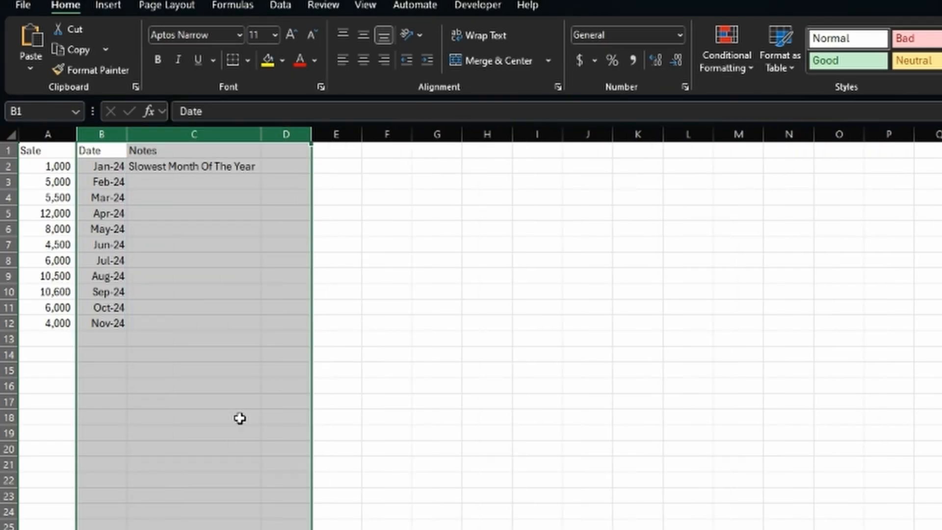
{"action": "left_click", "coordinate": [336, 382]}
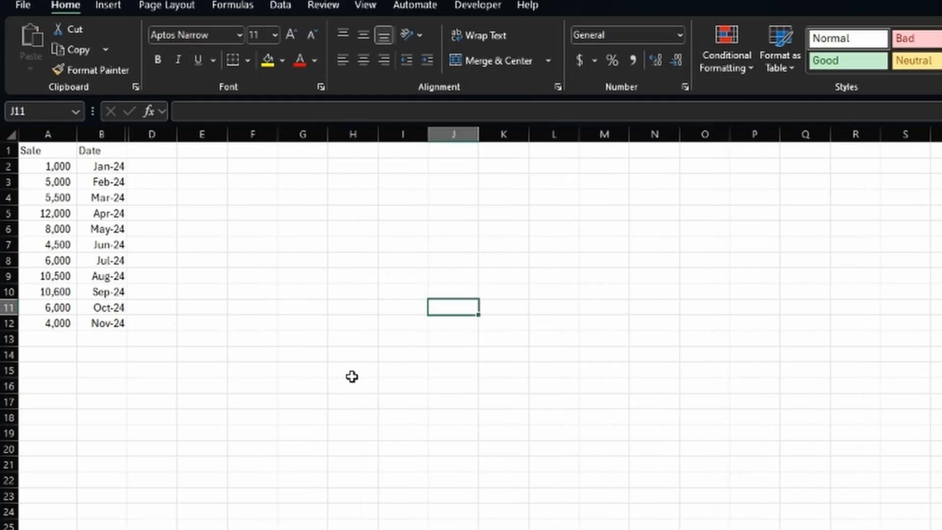
- Move the Date column in front of the Sale column so that it occupies column A
{"action": "left_click", "coordinate": [353, 375]}
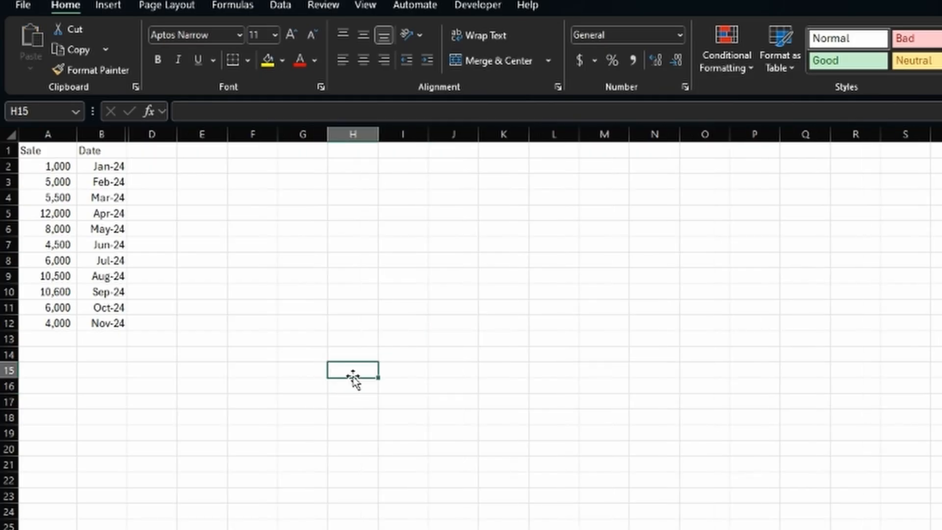
{"action": "left_click", "coordinate": [104, 134]}
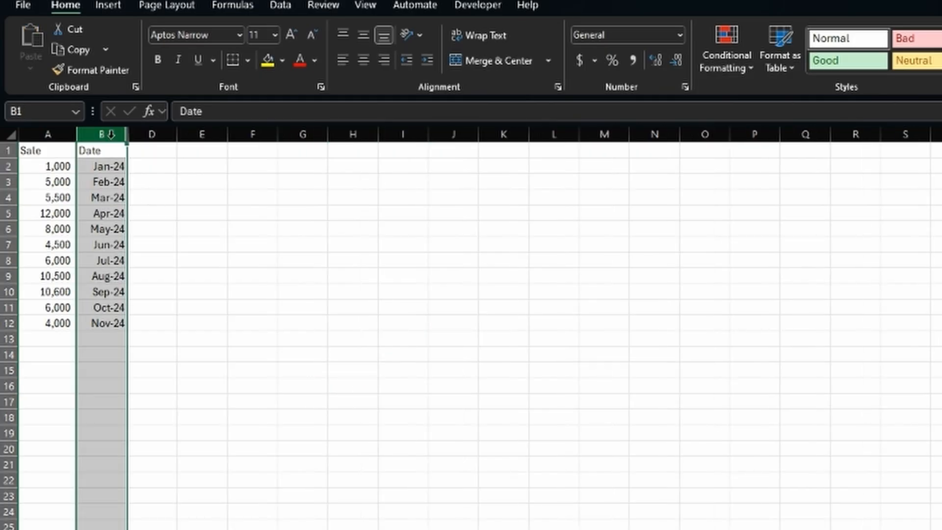
{"action": "left_click_drag", "start_coordinate": [78, 146], "coordinate": [25, 147]}
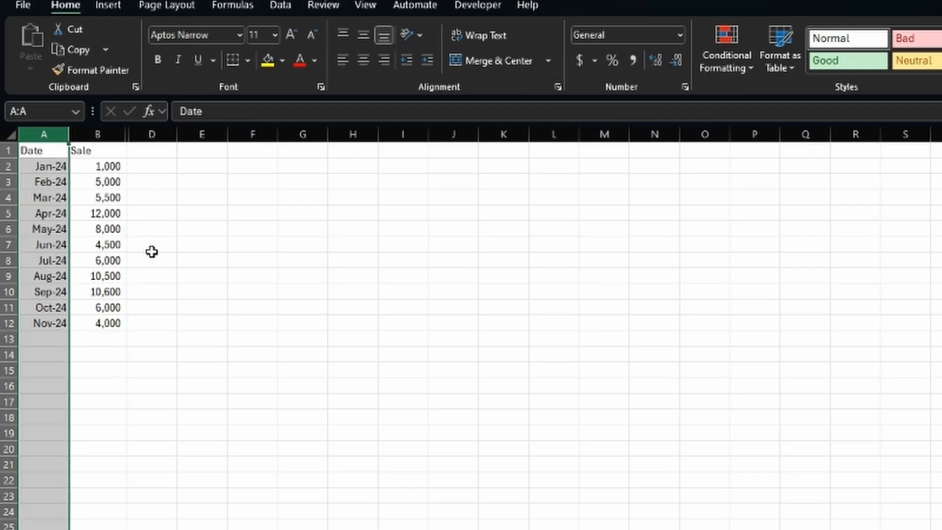
- Convert the sales data in A1:C12 into a table with headers
{"action": "left_click", "coordinate": [105, 229]}
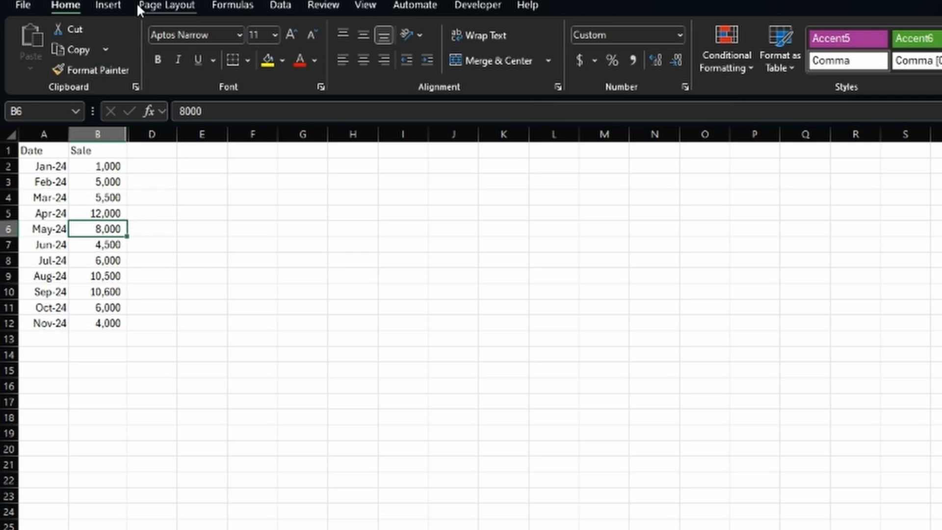
{"action": "left_click", "coordinate": [114, 6]}
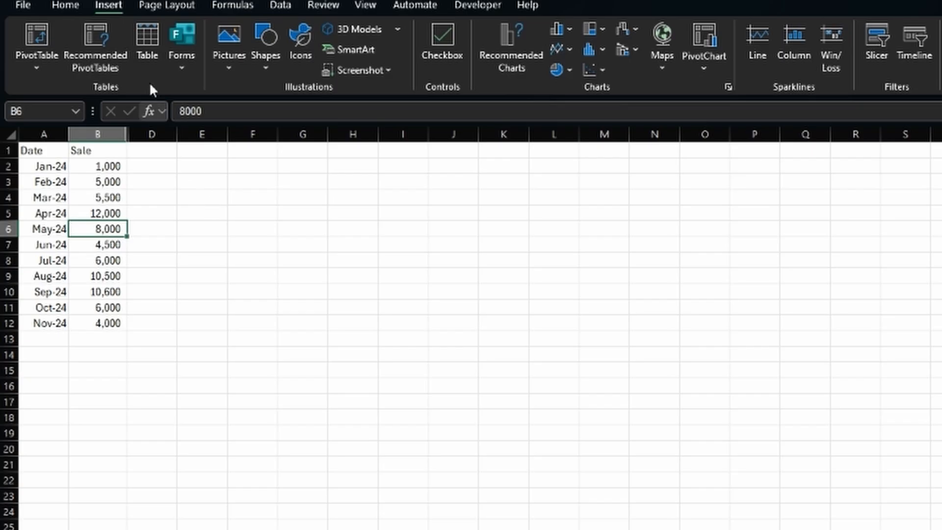
{"action": "left_click", "coordinate": [143, 40]}
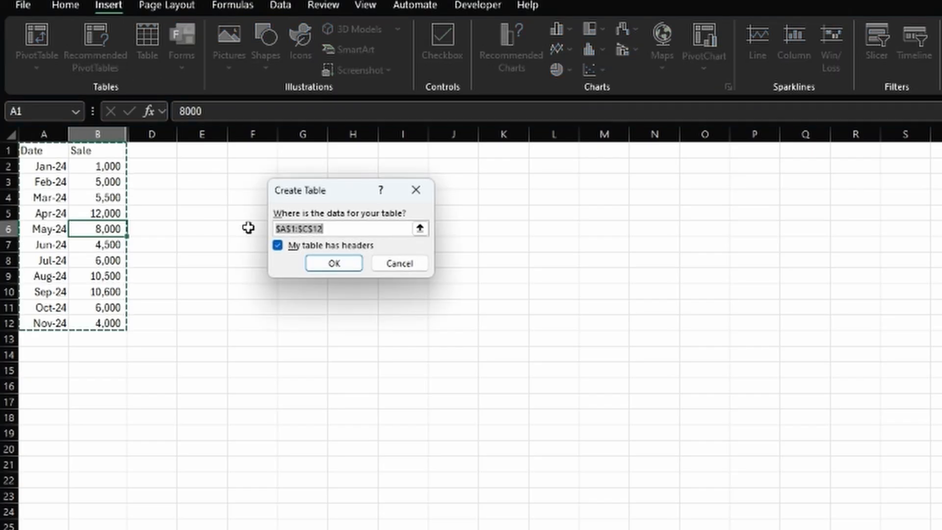
{"action": "left_click", "coordinate": [354, 265]}
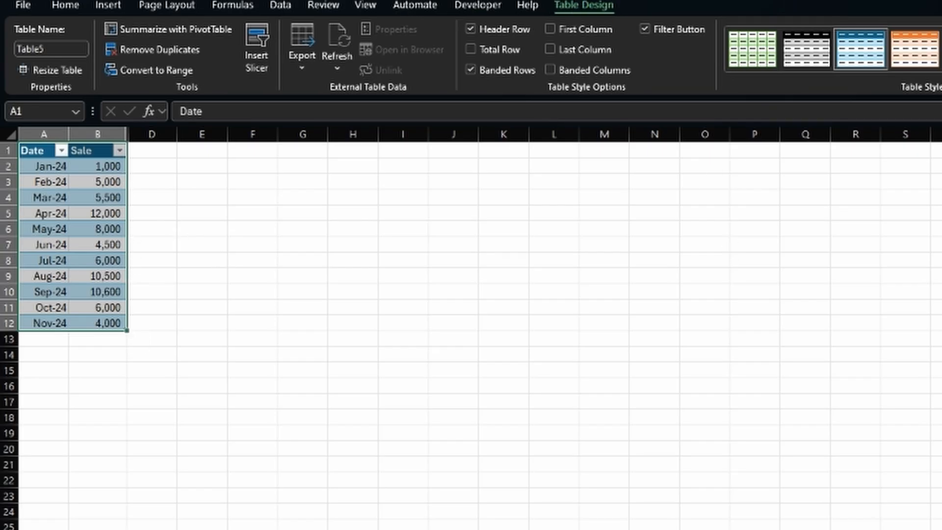
- Add a total row to the table and set its Sale cell, B13, to Sum
{"action": "left_click", "coordinate": [941, 68]}
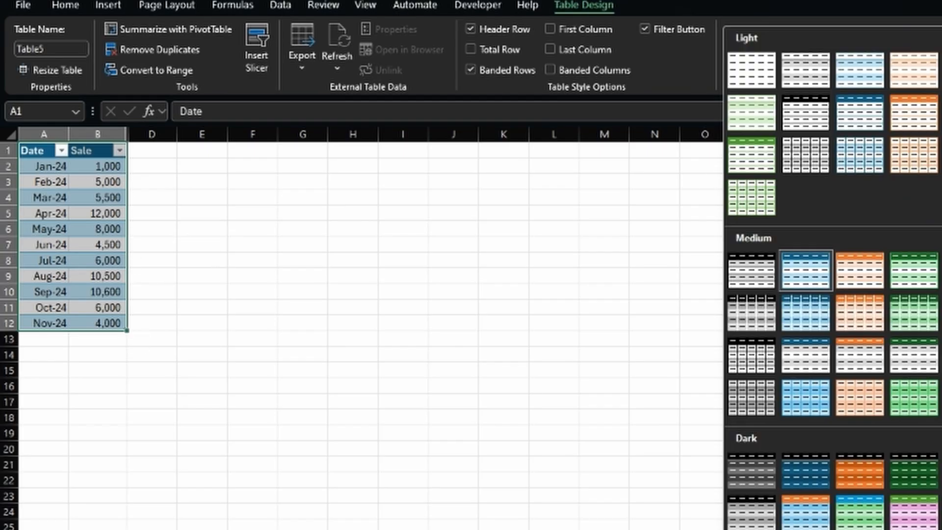
{"action": "left_click", "coordinate": [507, 49]}
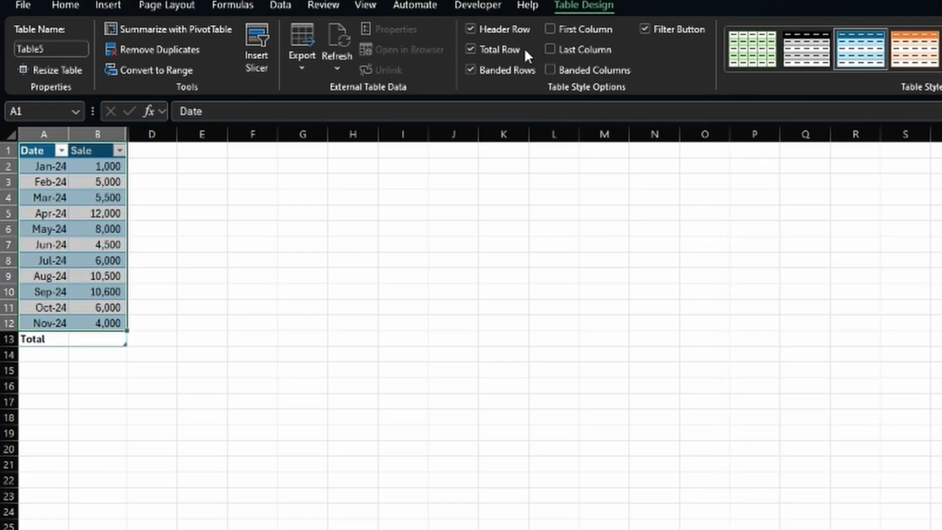
{"action": "left_click", "coordinate": [123, 339]}
{"action": "left_click", "coordinate": [137, 342]}
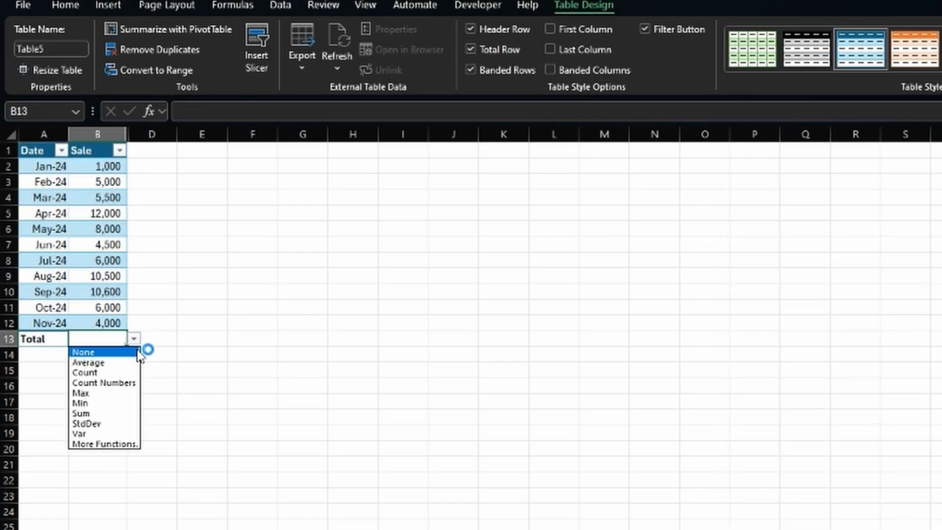
{"action": "left_click", "coordinate": [127, 412]}
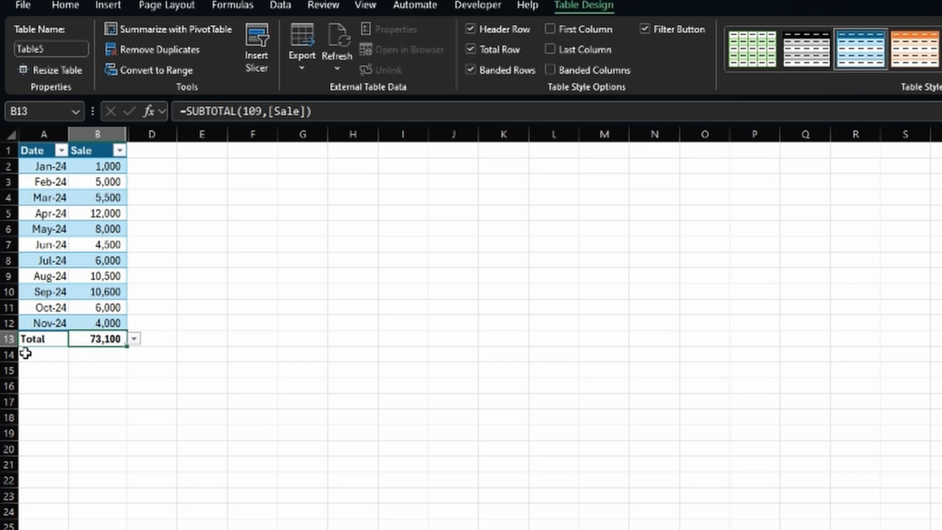
- Insert a row above the table's total row and fill the date series down into A13 as Dec-24
{"action": "right_click", "coordinate": [9, 338]}
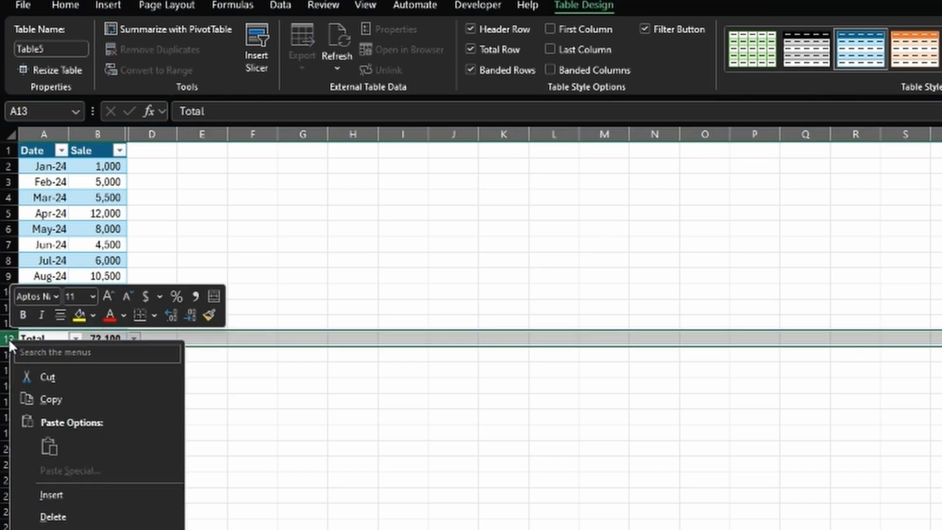
{"action": "left_click", "coordinate": [77, 495]}
{"action": "left_click", "coordinate": [48, 321]}
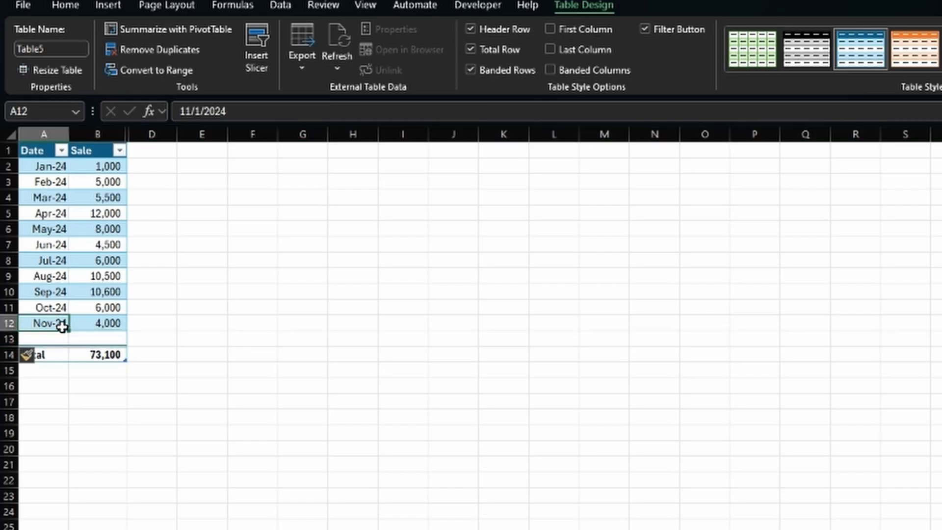
{"action": "left_click_drag", "start_coordinate": [68, 331], "coordinate": [69, 339]}
- Enter 23000 as the December sale in cell B13
{"action": "left_click", "coordinate": [80, 337]}
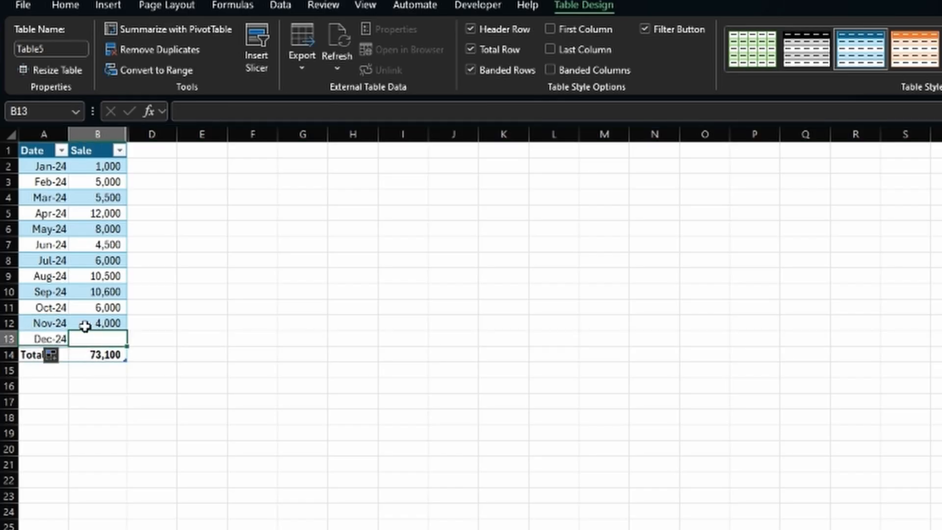
{"action": "type", "text": "23000"}
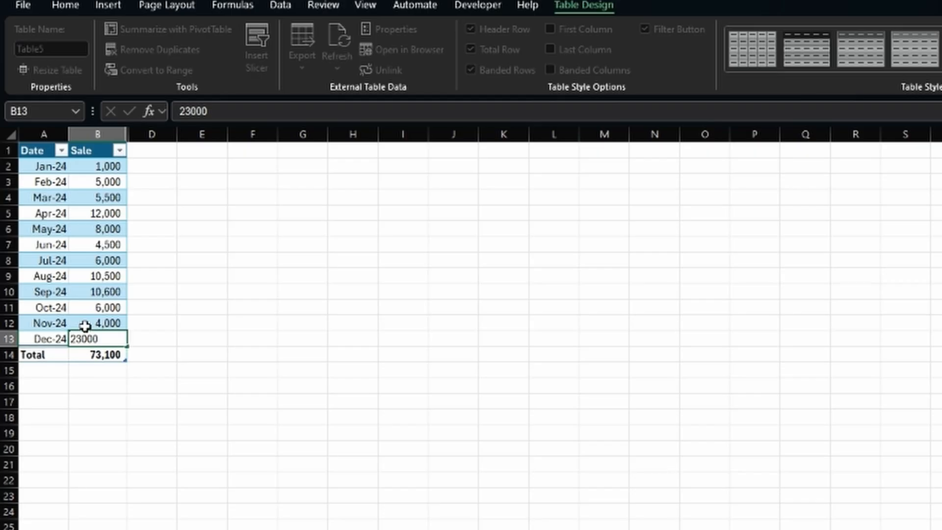
{"action": "key", "text": "Return"}
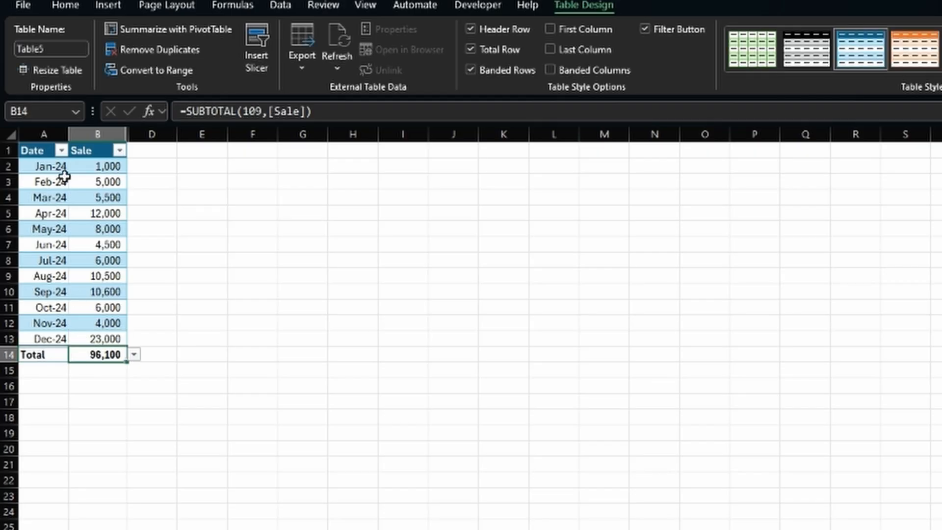
- Apply the green-yellow-red color scale conditional formatting to the Sale column, column B
{"action": "left_click", "coordinate": [98, 132]}
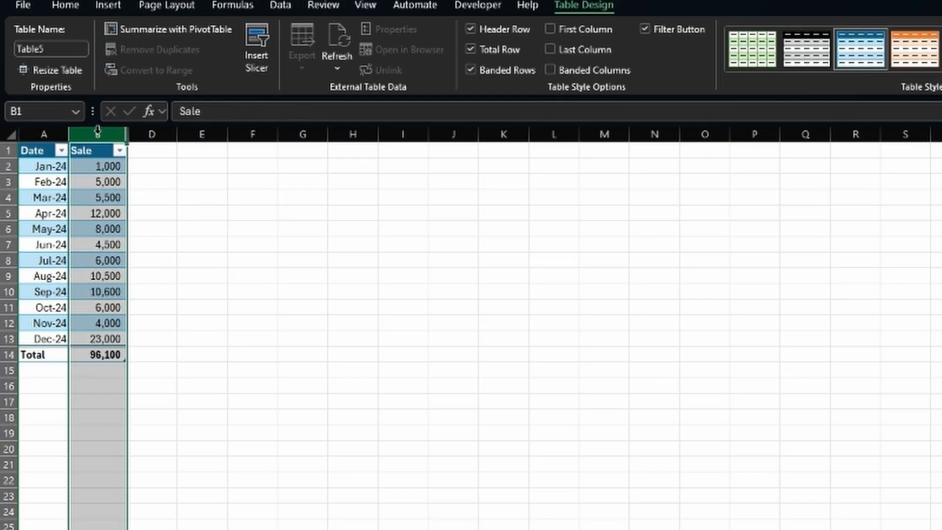
{"action": "left_click", "coordinate": [74, 5]}
{"action": "left_click", "coordinate": [746, 67]}
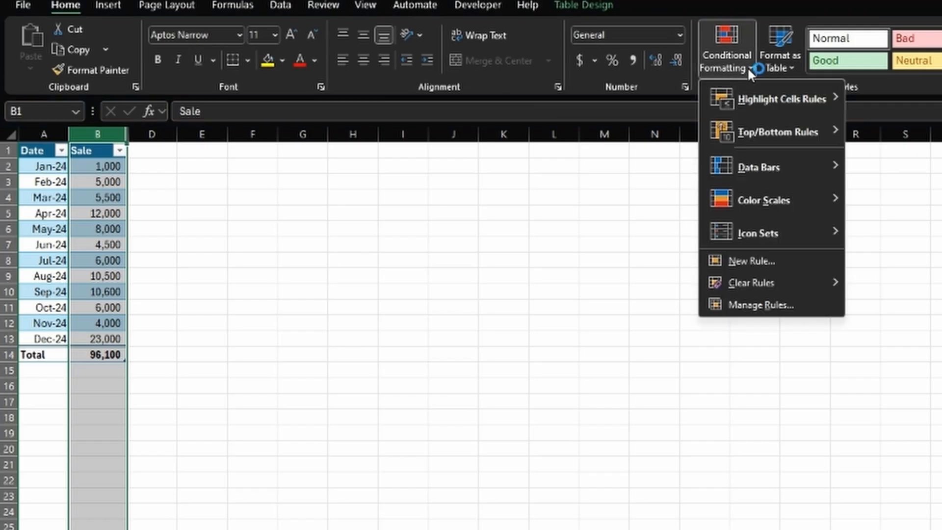
{"action": "mouse_move", "coordinate": [818, 200]}
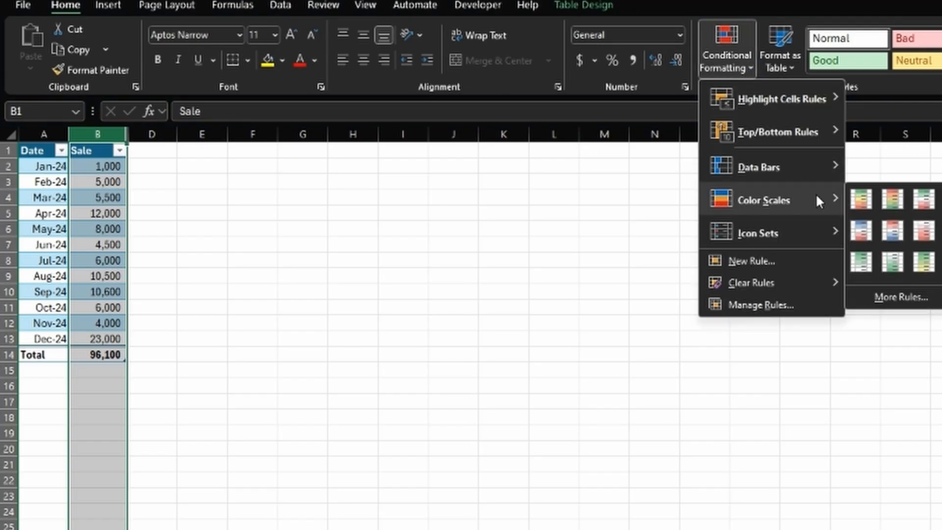
{"action": "left_click", "coordinate": [866, 202]}
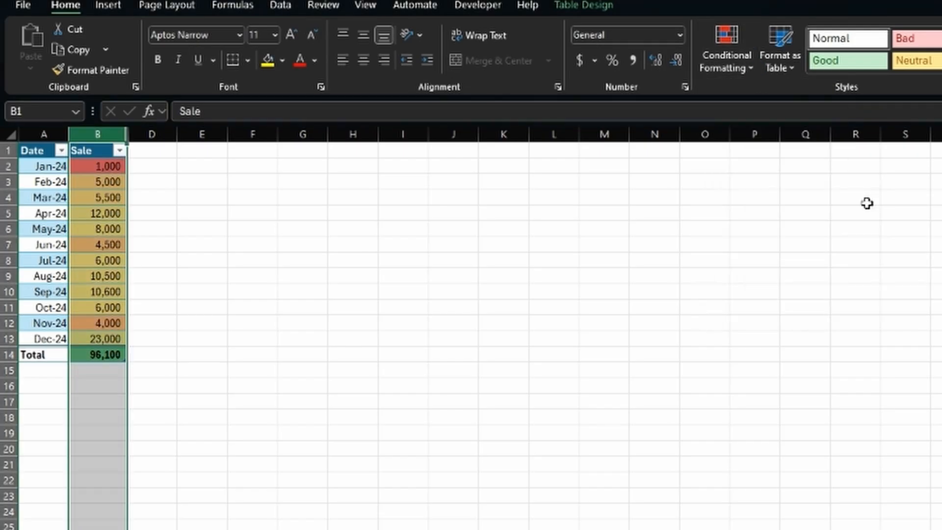
{"action": "left_click", "coordinate": [196, 314]}
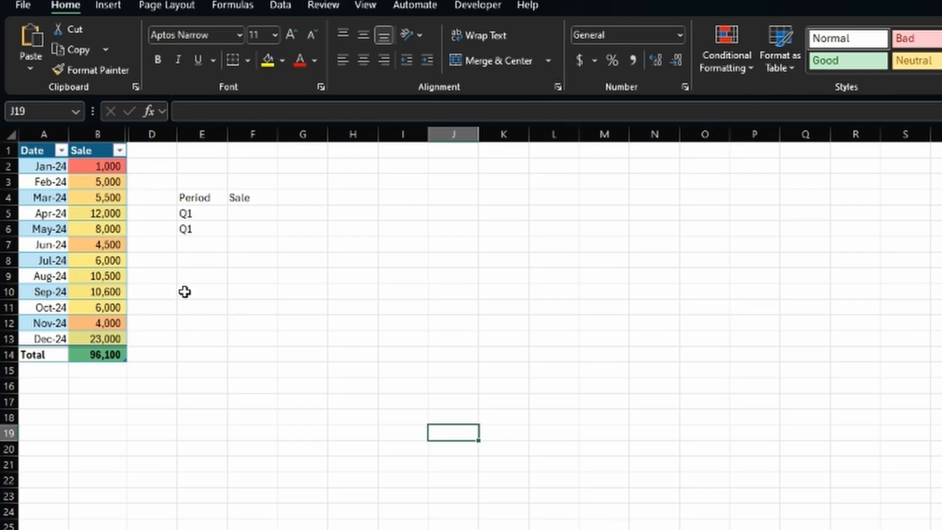
- Calculate the first Q1 sale in cell F5 with the formula =B2+B3+B4
{"action": "left_click", "coordinate": [264, 215]}
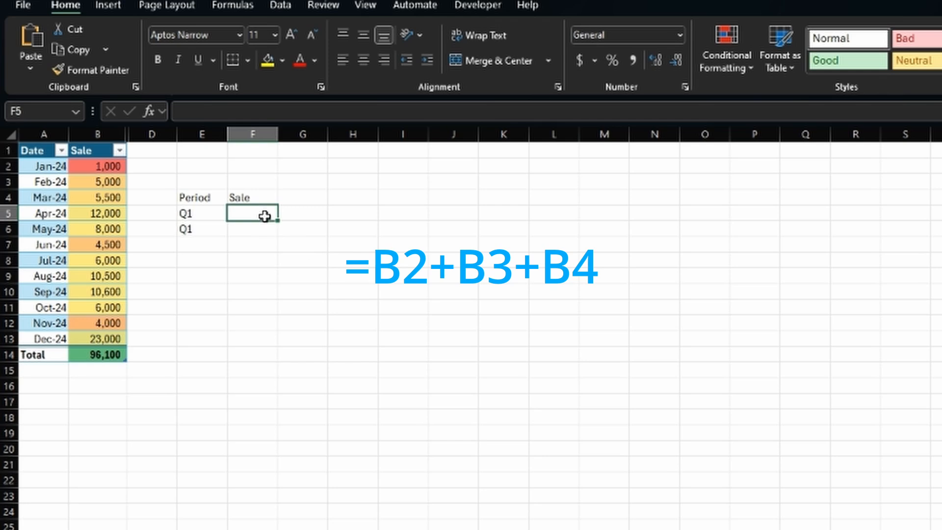
{"action": "type", "text": "=B2"}
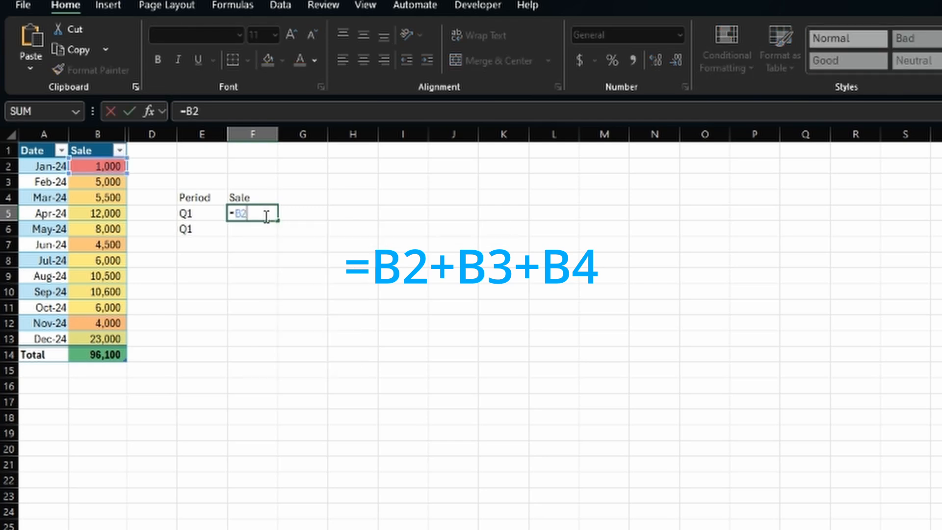
{"action": "type", "text": "+B3"}
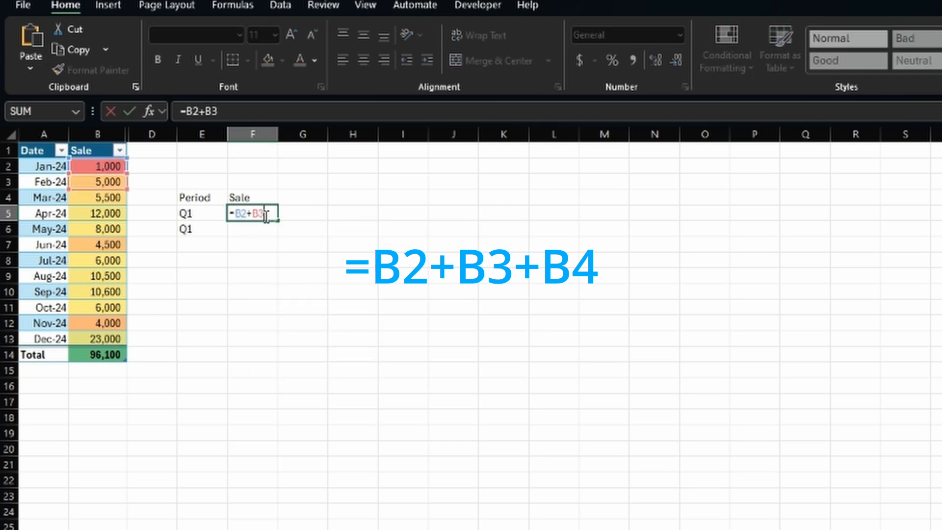
{"action": "type", "text": "+B4"}
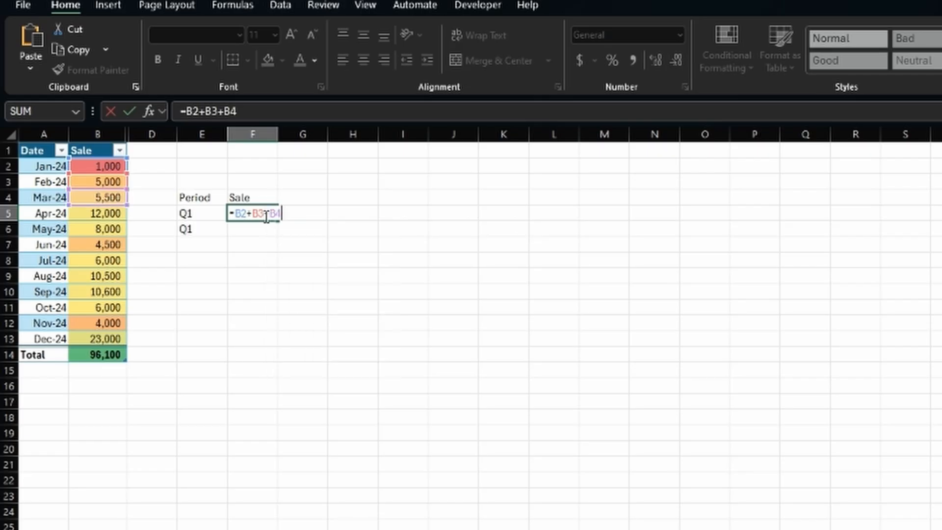
{"action": "key", "text": "Return"}
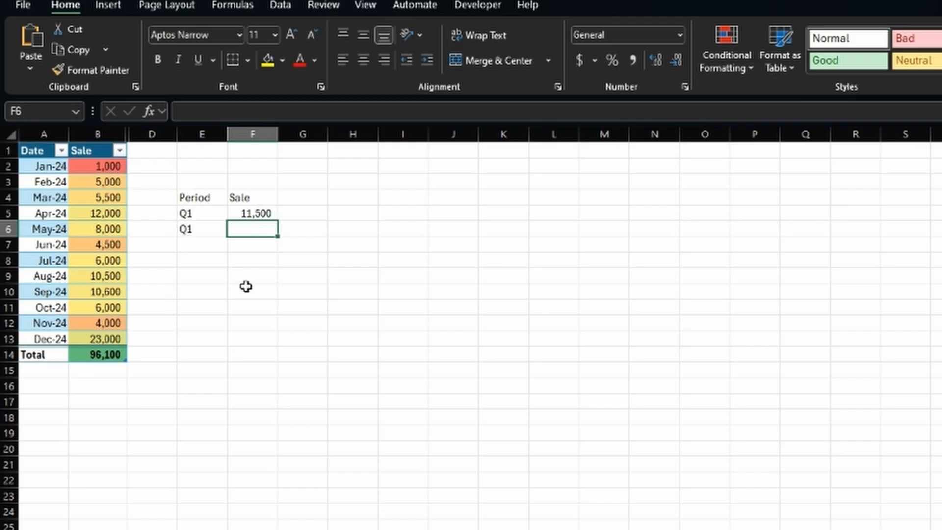
- Calculate the second Q1 sale in cell F6 with the formula =SUM(B2:B4)
{"action": "type", "text": "="}
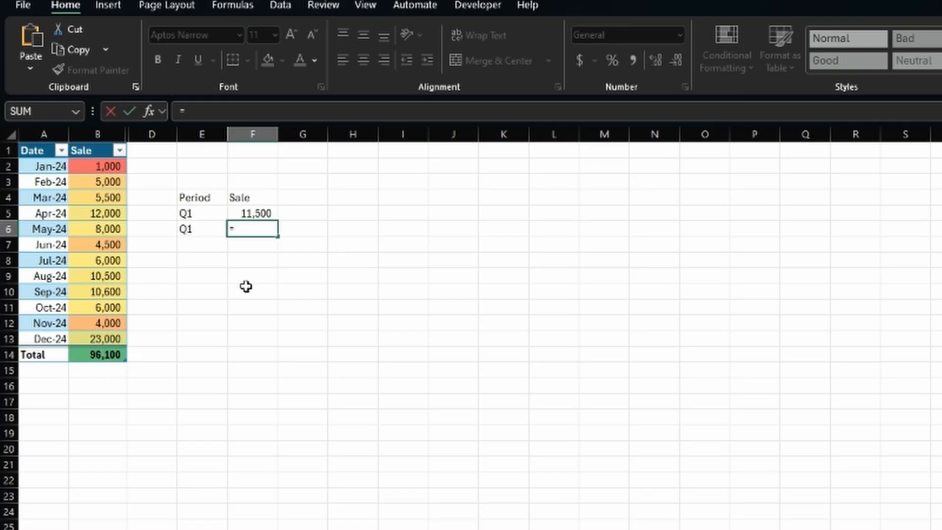
{"action": "type", "text": "SUM("}
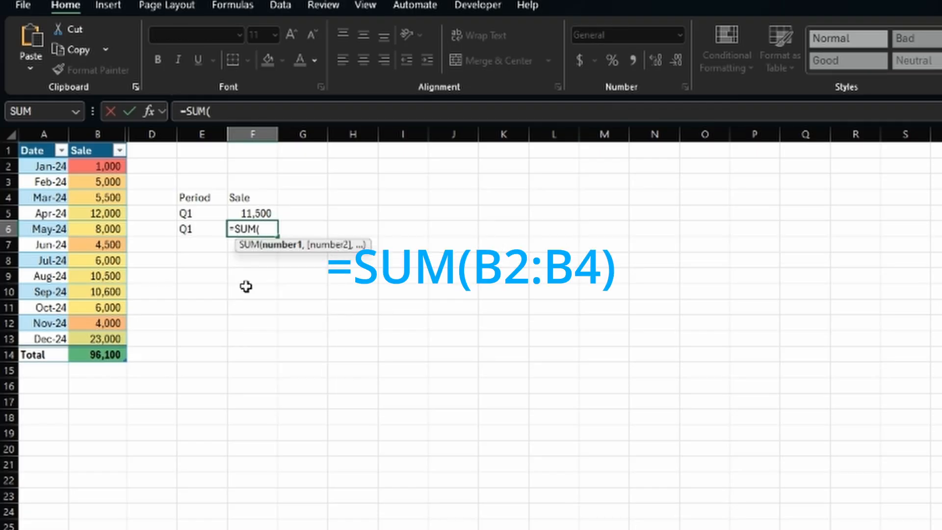
{"action": "type", "text": "B2"}
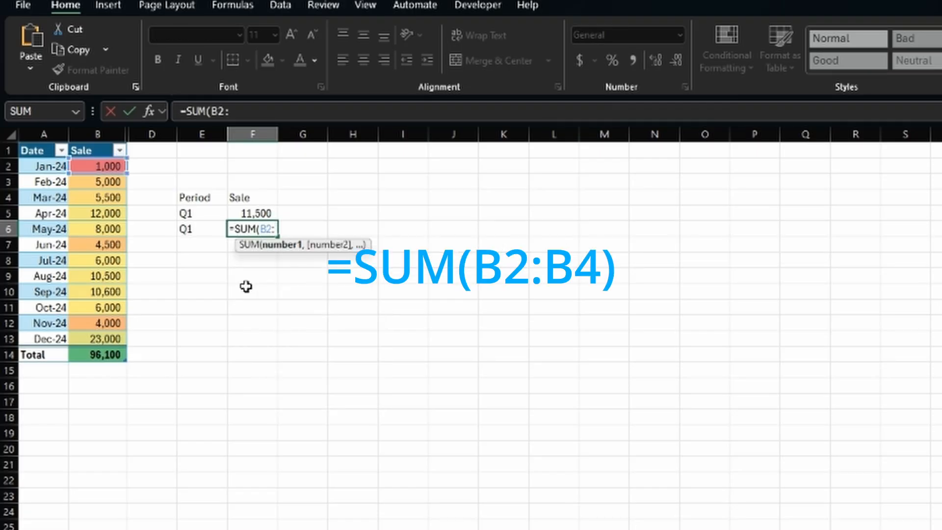
{"action": "type", "text": ":B4"}
{"action": "key", "text": "Return"}
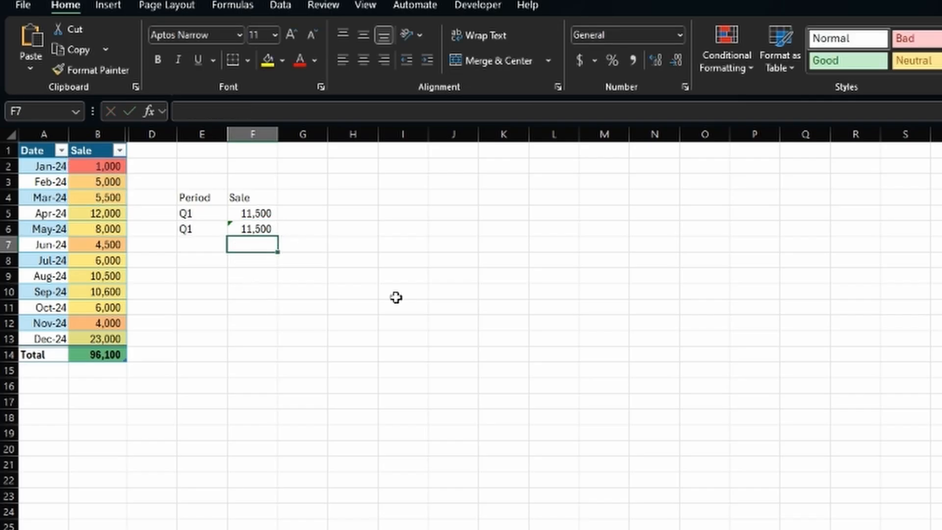
- Sort the sales table by the Sale column from largest to smallest
{"action": "left_click", "coordinate": [234, 6]}
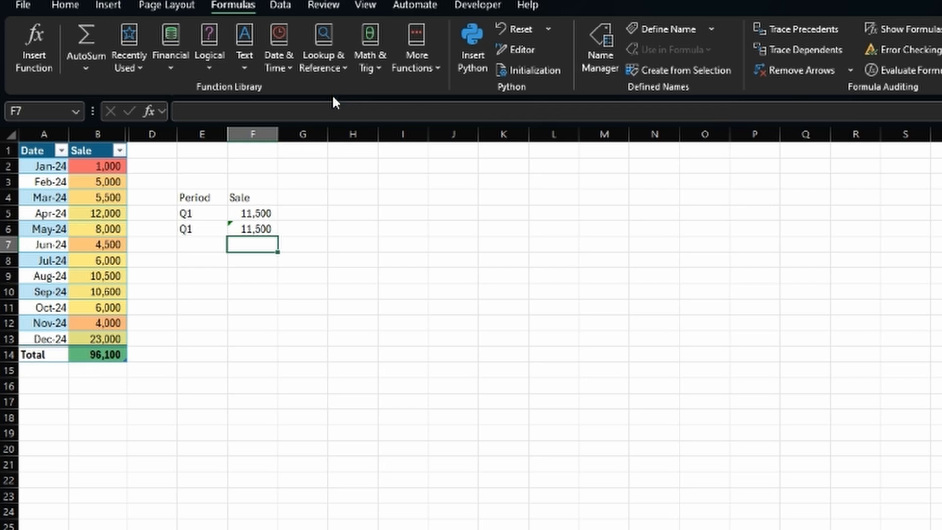
{"action": "left_click", "coordinate": [120, 150]}
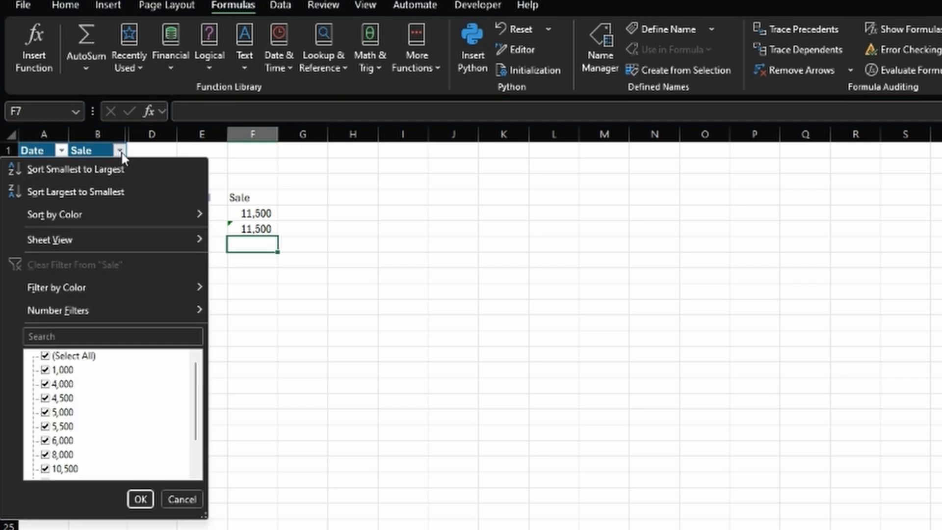
{"action": "left_click", "coordinate": [131, 186]}
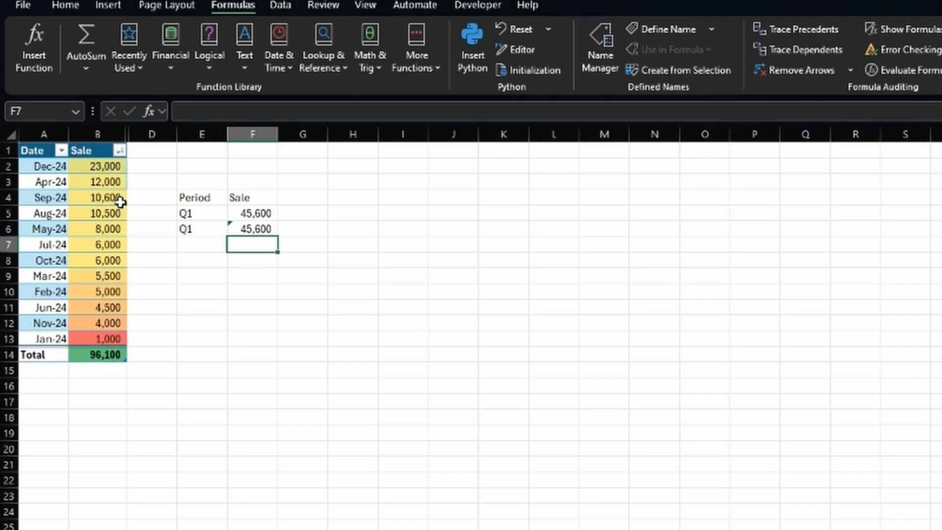
- Sort the sales table by the Date column from oldest to newest
{"action": "left_click", "coordinate": [61, 150]}
{"action": "left_click", "coordinate": [72, 169]}
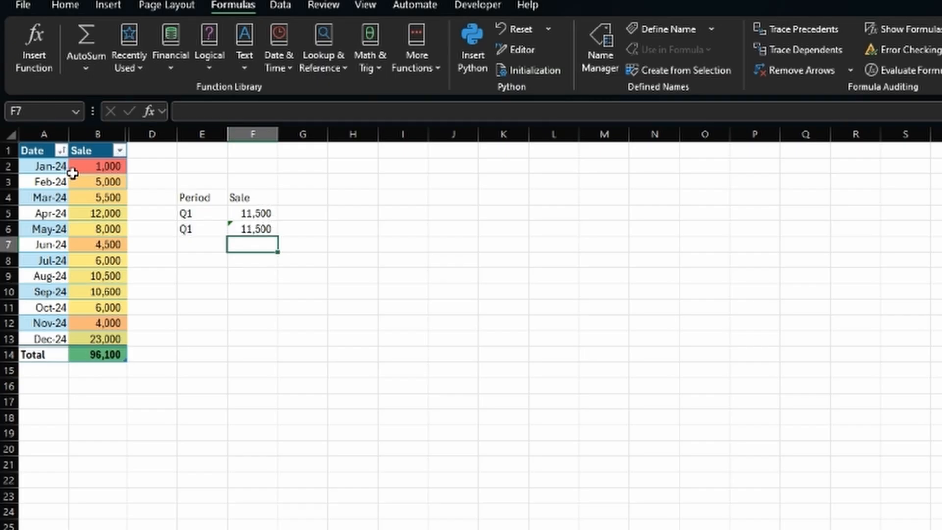
- Filter the sales table's Date column to January, February and March only
{"action": "left_click", "coordinate": [61, 151]}
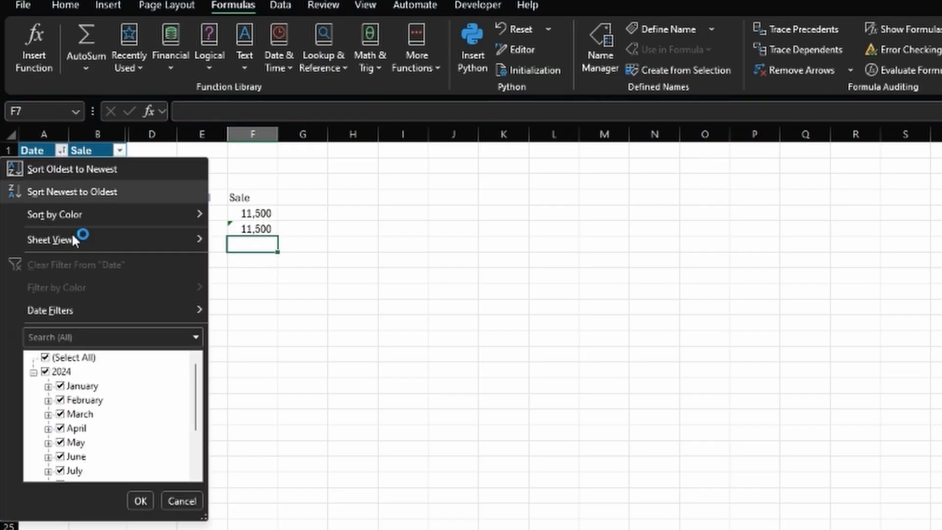
{"action": "left_click", "coordinate": [46, 357]}
{"action": "left_click", "coordinate": [60, 385]}
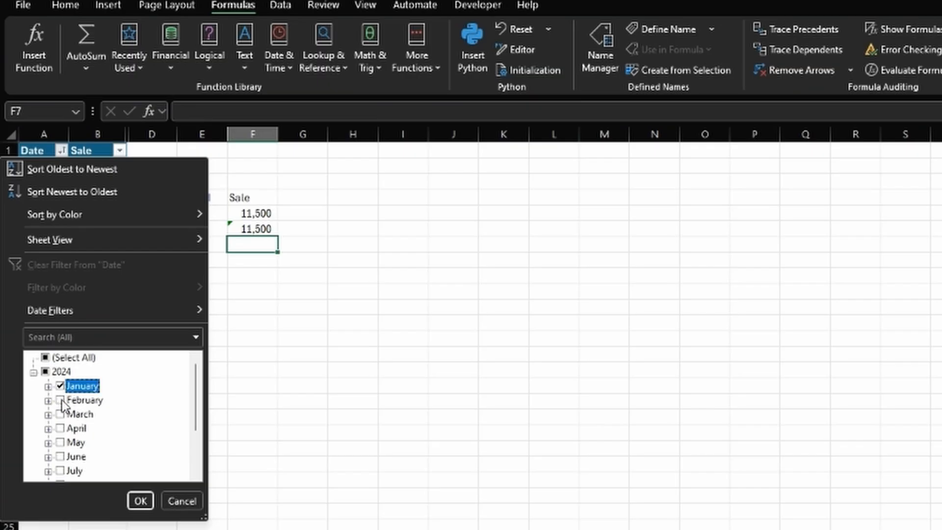
{"action": "left_click", "coordinate": [59, 399]}
{"action": "left_click", "coordinate": [61, 415]}
{"action": "left_click", "coordinate": [141, 500]}
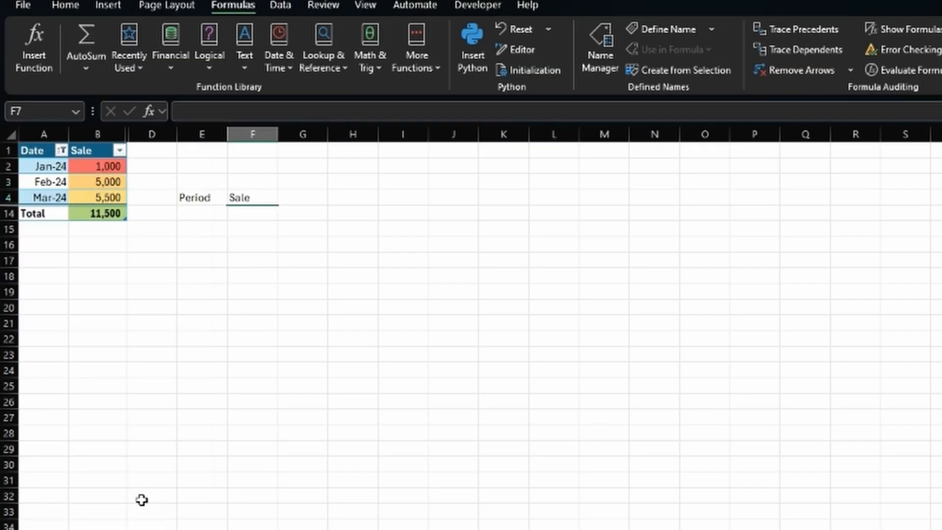
{"action": "left_click", "coordinate": [278, 368]}
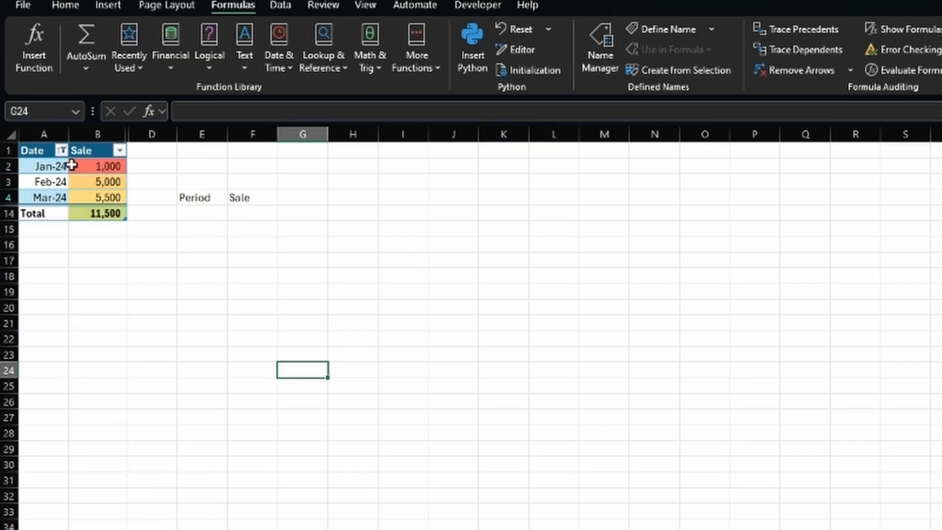
- Select all dates in the Date column's filter to show every month of the sales table again
{"action": "left_click", "coordinate": [60, 151]}
{"action": "left_click", "coordinate": [45, 357]}
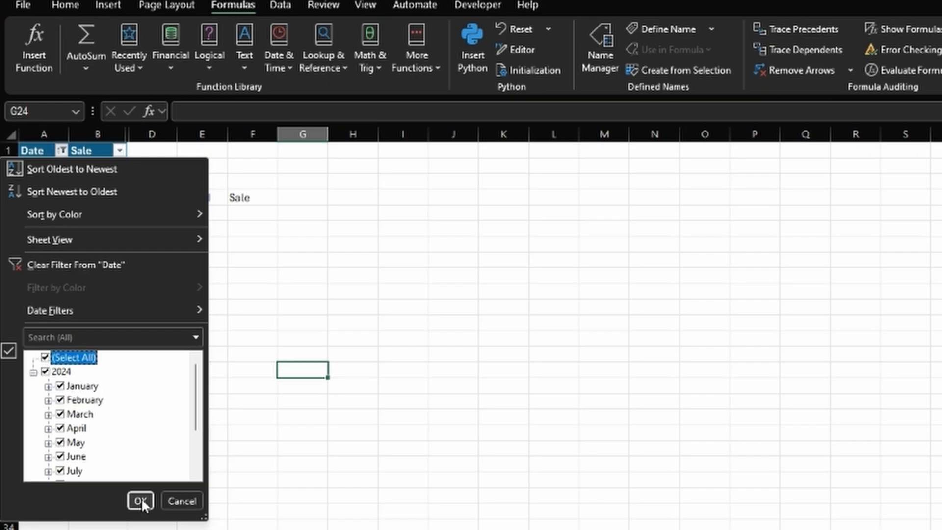
{"action": "left_click", "coordinate": [141, 500]}
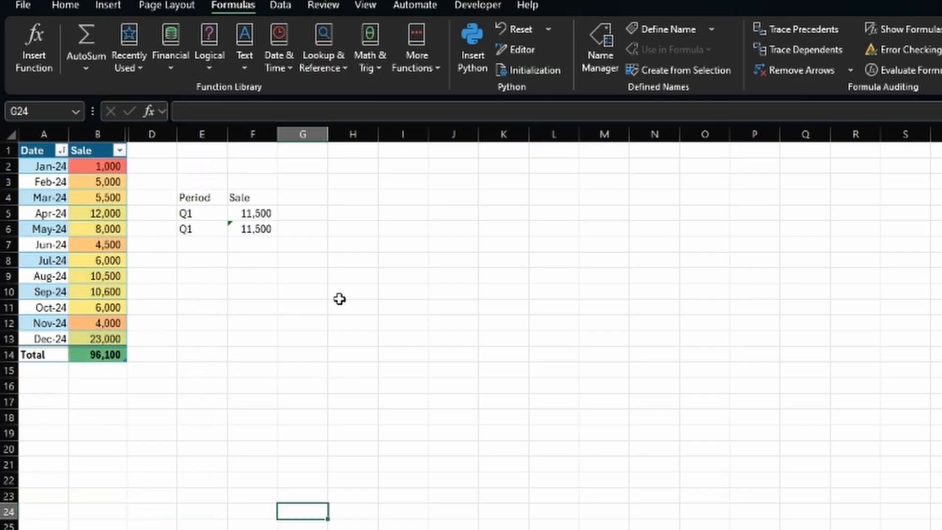
- Insert the recommended line chart of the sales table and place it below the Q1 figures, from about column F
{"action": "left_click", "coordinate": [103, 199]}
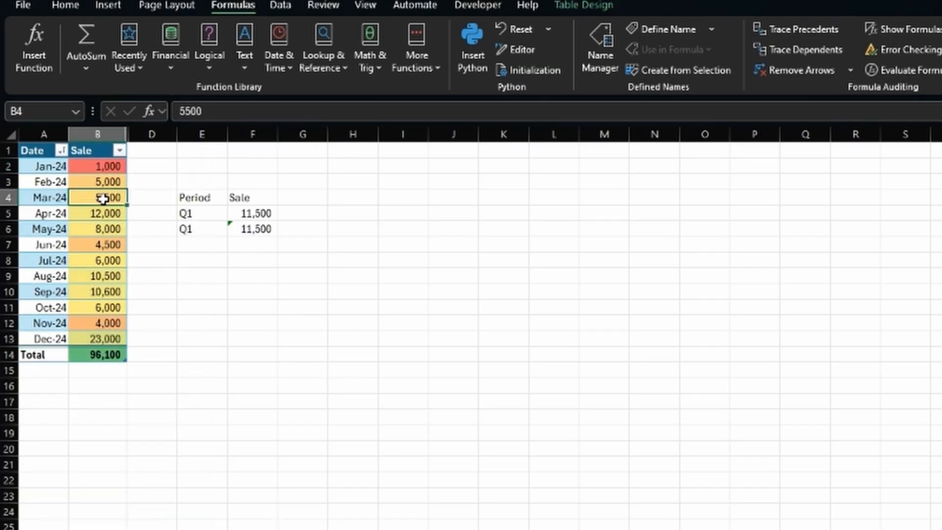
{"action": "left_click", "coordinate": [107, 6]}
{"action": "left_click", "coordinate": [523, 69]}
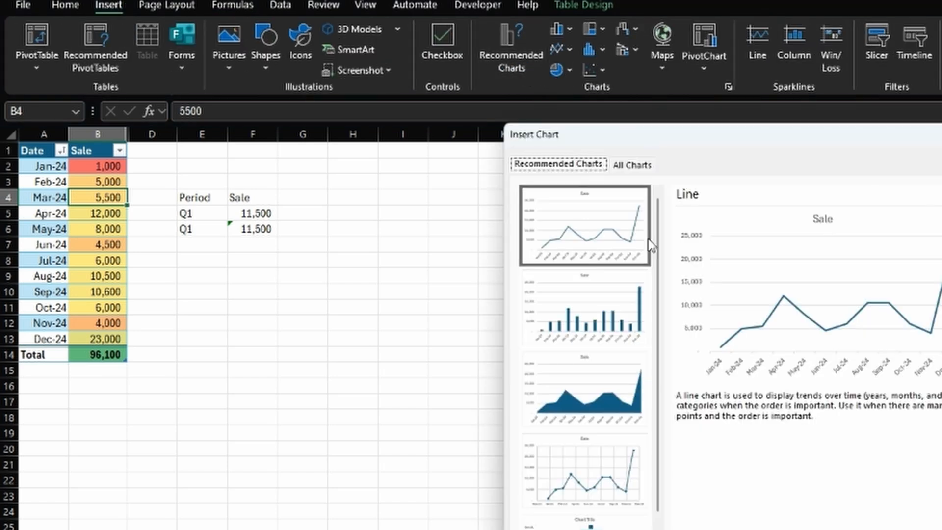
{"action": "double_click", "coordinate": [626, 227]}
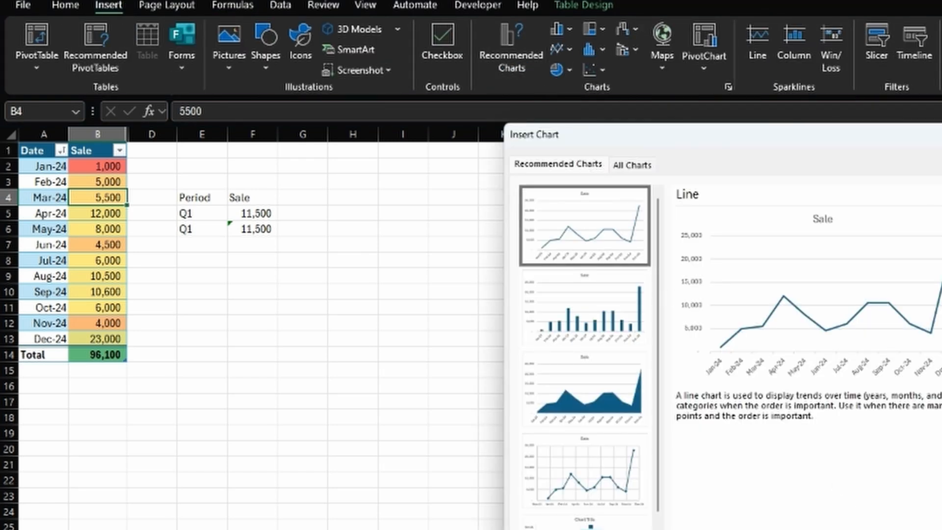
{"action": "left_click_drag", "start_coordinate": [637, 346], "coordinate": [304, 330]}
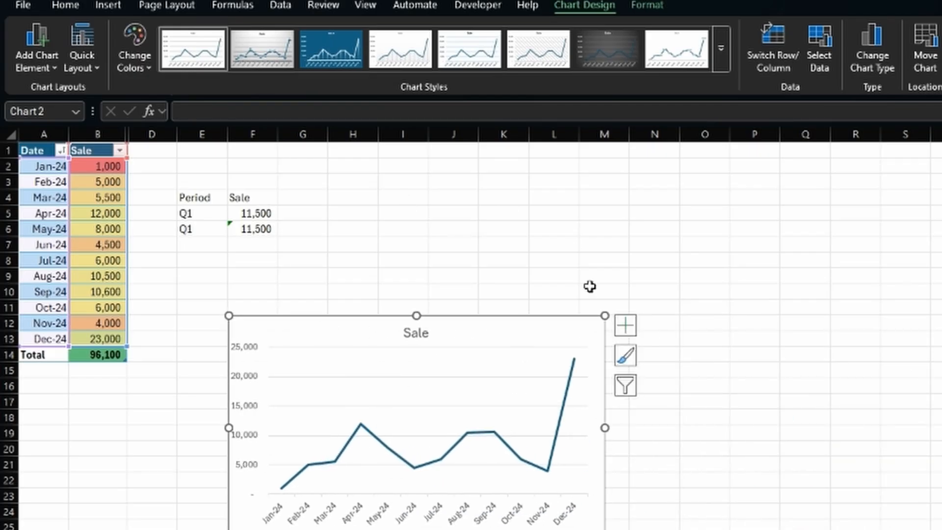
{"action": "left_click", "coordinate": [645, 4]}
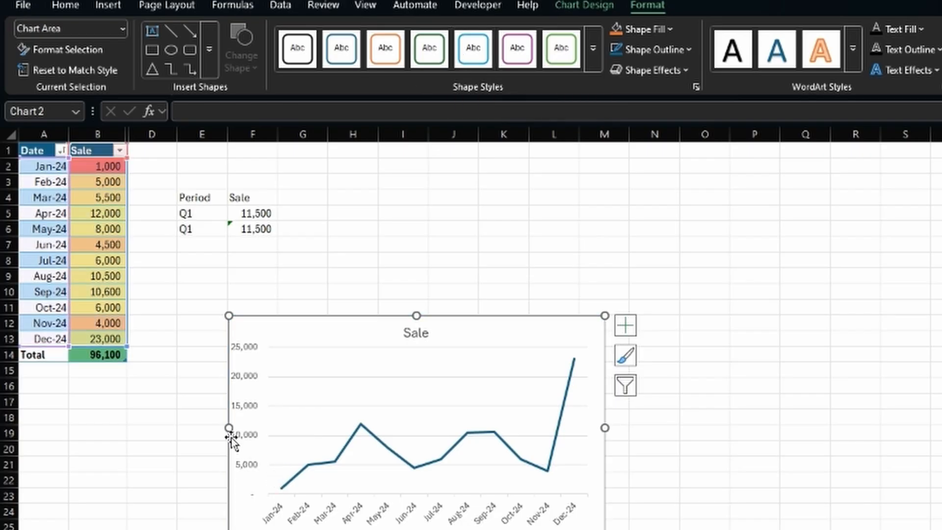
{"action": "left_click", "coordinate": [410, 240]}
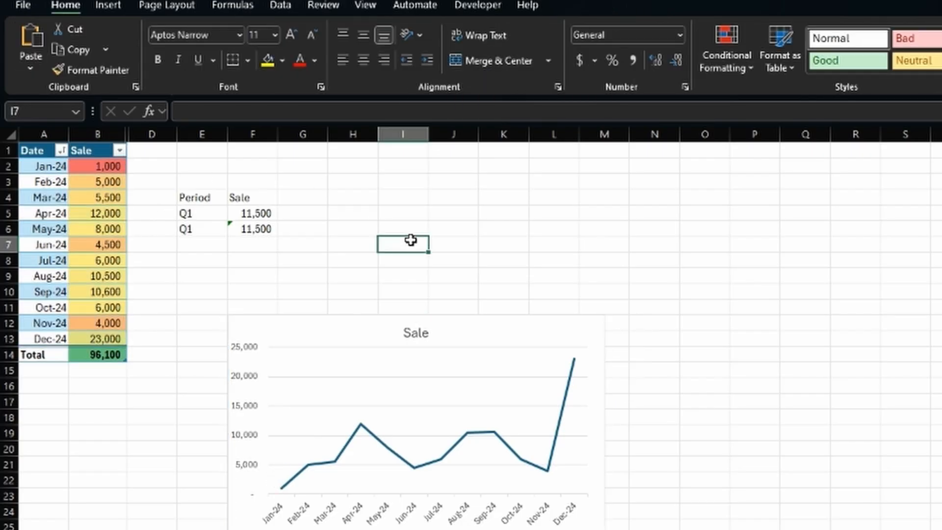
- Create a PivotTable from the sales table on a new worksheet, with Date as rows and Sale as values
{"action": "left_click", "coordinate": [106, 198]}
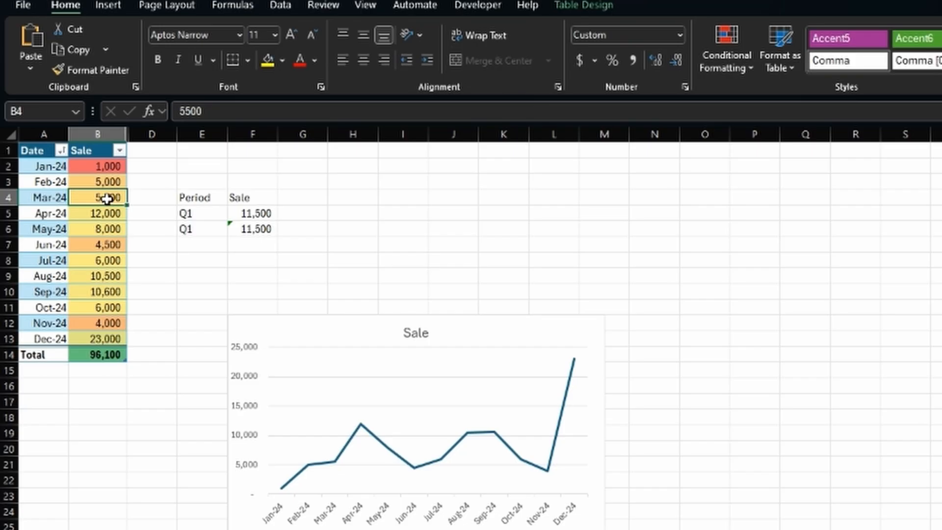
{"action": "left_click", "coordinate": [116, 6]}
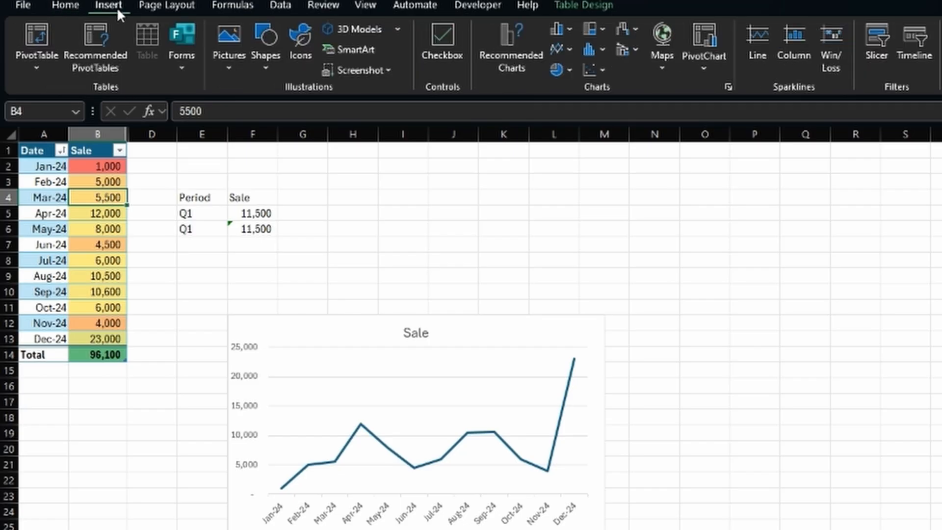
{"action": "left_click", "coordinate": [46, 37]}
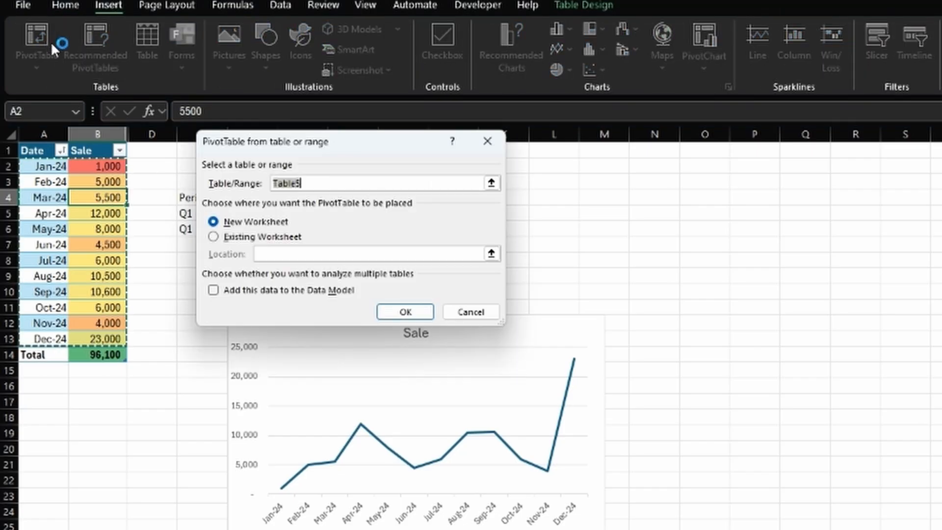
{"action": "left_click", "coordinate": [404, 312]}
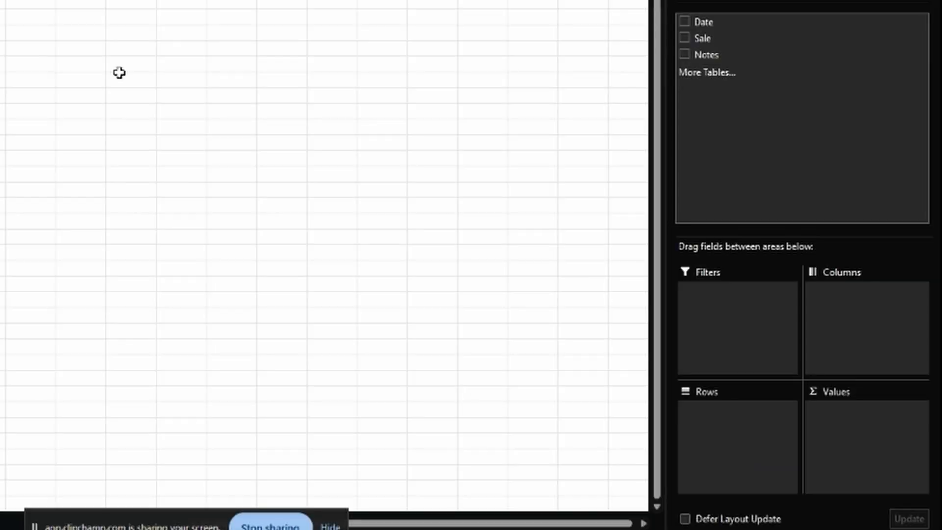
{"action": "left_click_drag", "start_coordinate": [700, 41], "coordinate": [852, 393]}
{"action": "left_click_drag", "start_coordinate": [722, 27], "coordinate": [740, 414]}
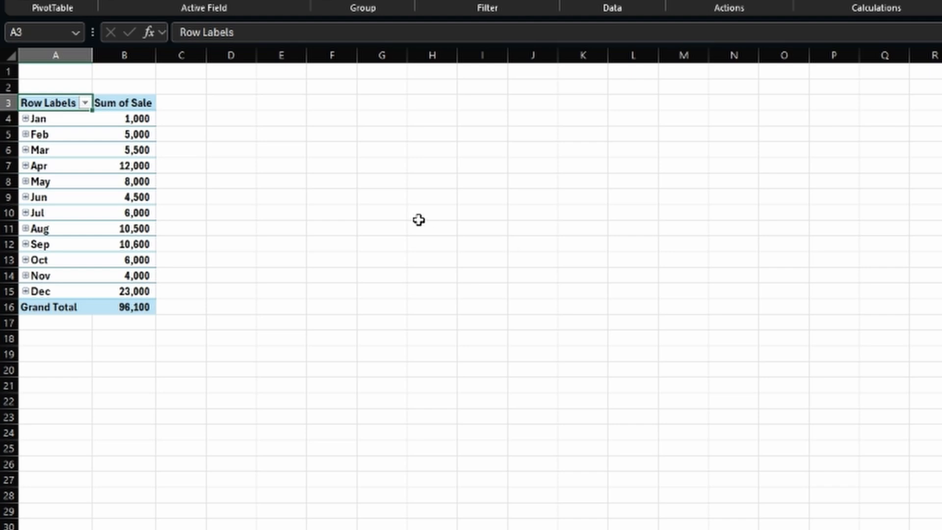
- Summarize the PivotTable's Sale values by Average
{"action": "left_click", "coordinate": [125, 212]}
{"action": "right_click", "coordinate": [125, 212]}
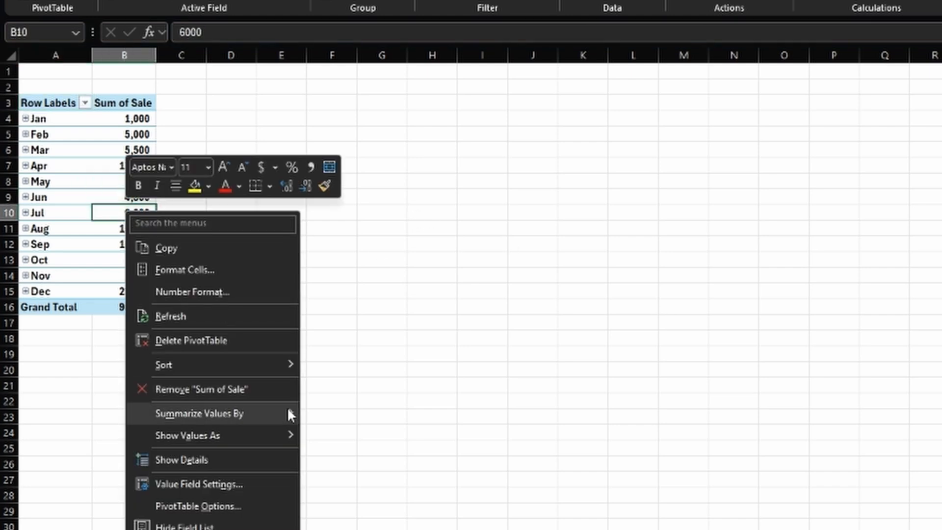
{"action": "mouse_move", "coordinate": [290, 415]}
{"action": "left_click", "coordinate": [353, 457]}
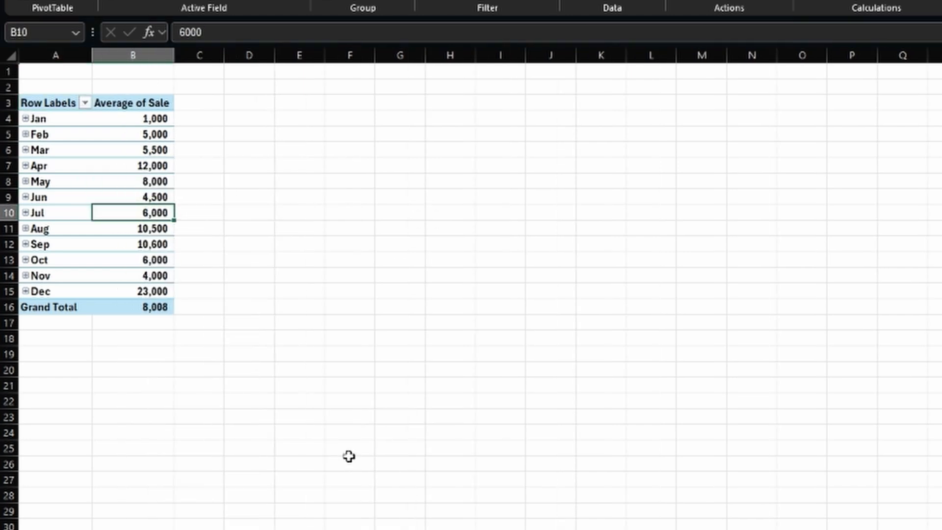
{"action": "right_click", "coordinate": [153, 259]}
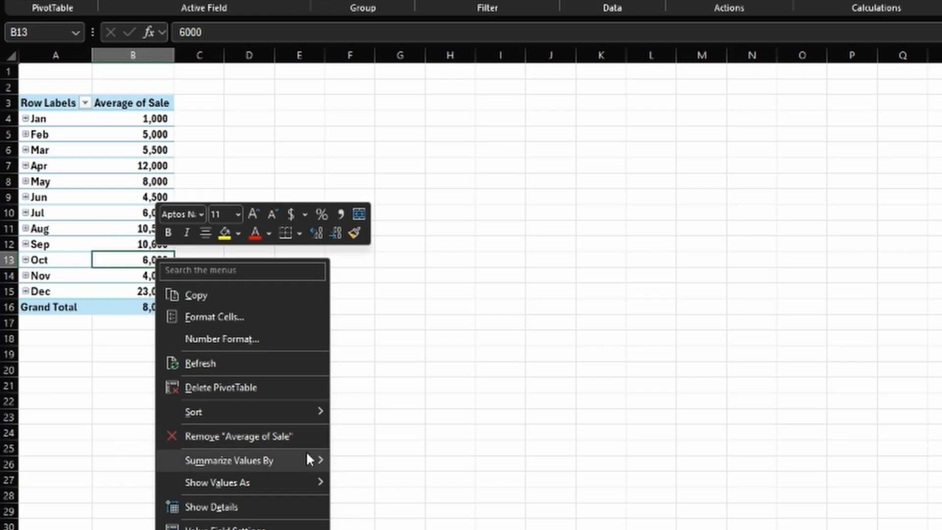
{"action": "mouse_move", "coordinate": [316, 459]}
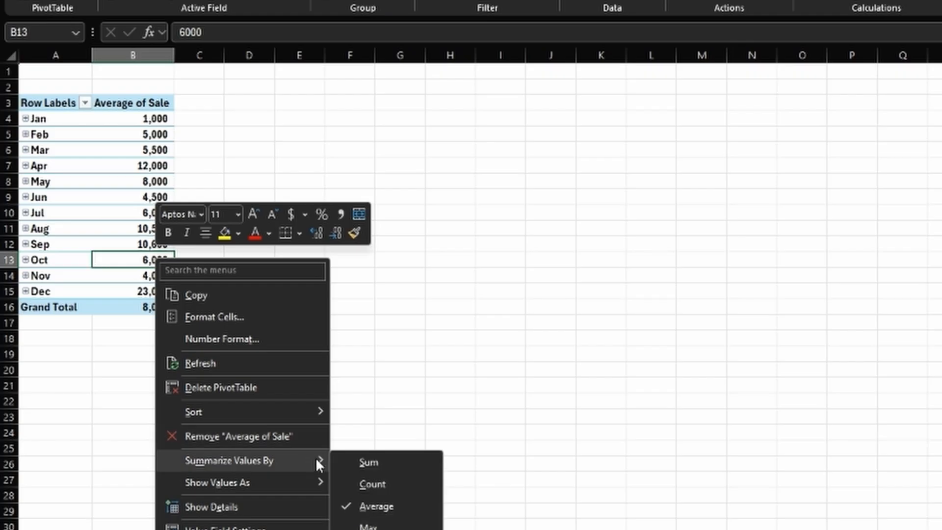
{"action": "left_click", "coordinate": [382, 505]}
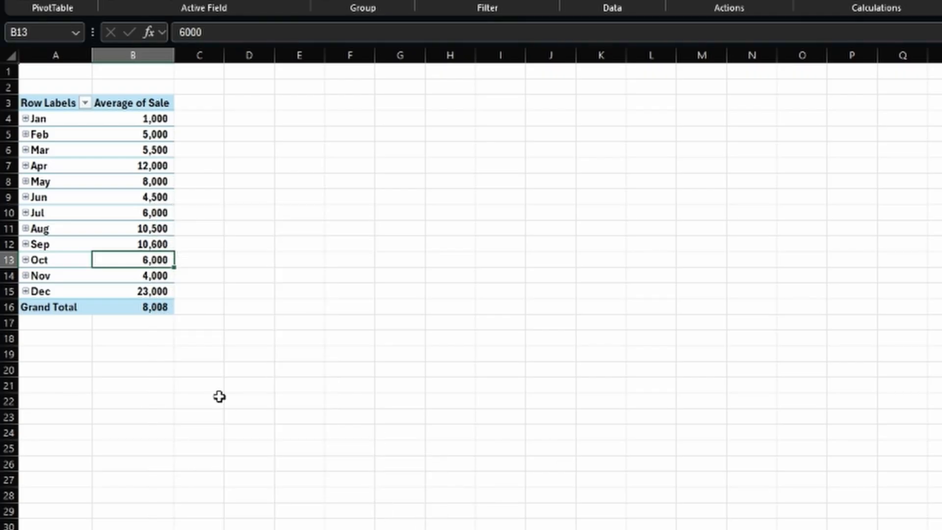
- Show the PivotTable's average Sale values as % of Grand Total
{"action": "right_click", "coordinate": [163, 229]}
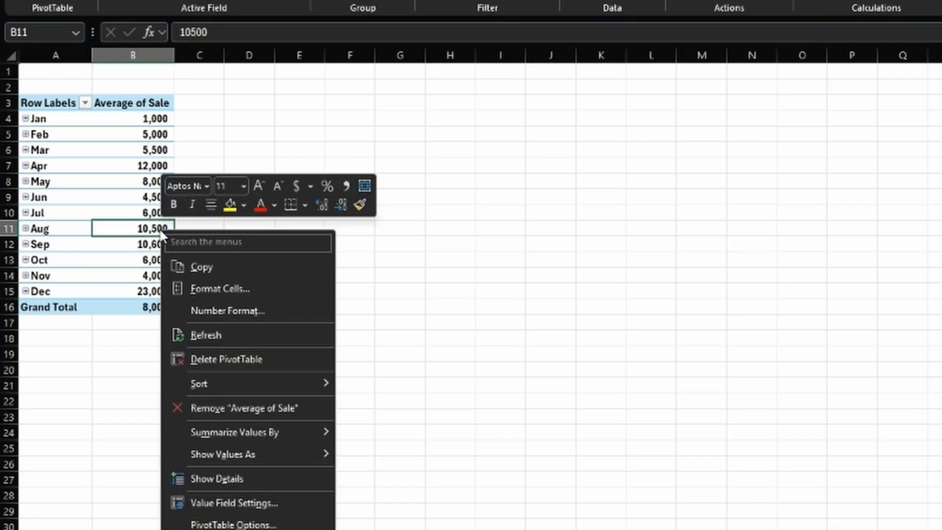
{"action": "mouse_move", "coordinate": [292, 454]}
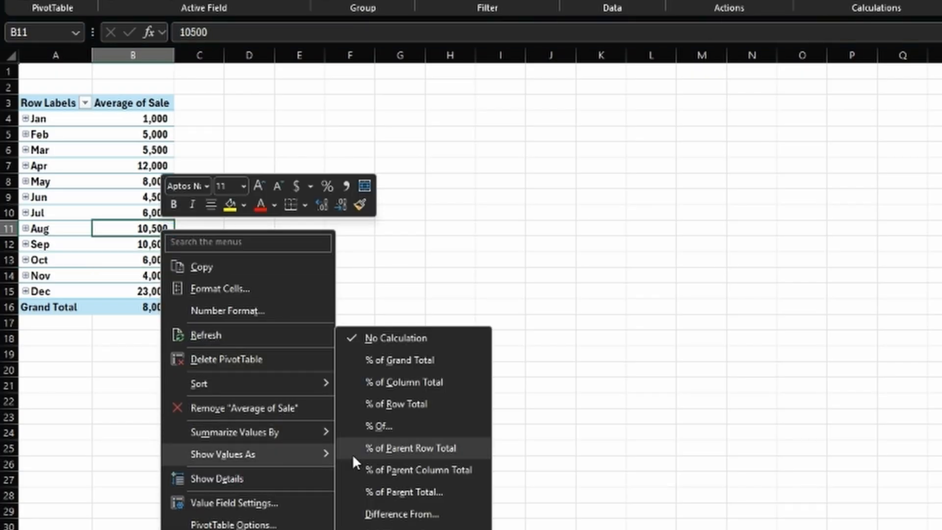
{"action": "left_click", "coordinate": [401, 360]}
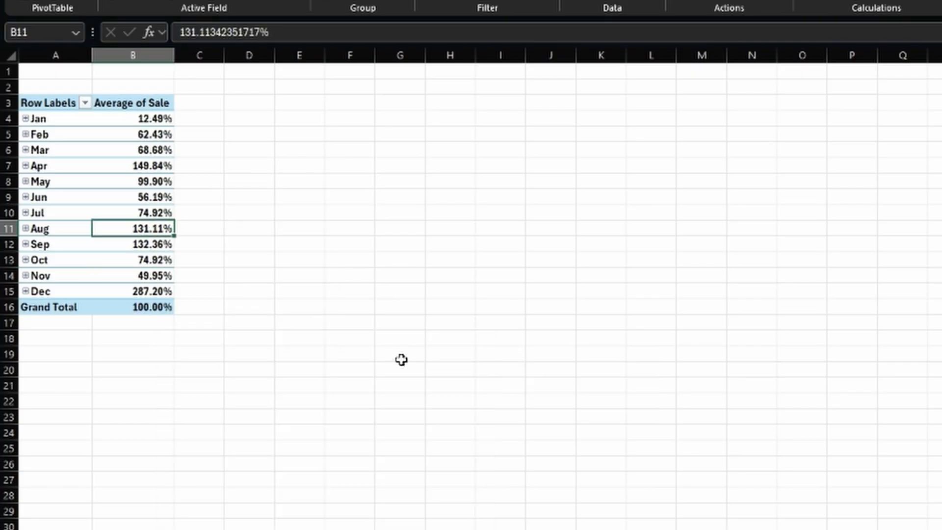
{"action": "right_click", "coordinate": [162, 213]}
{"action": "mouse_move", "coordinate": [273, 421]}
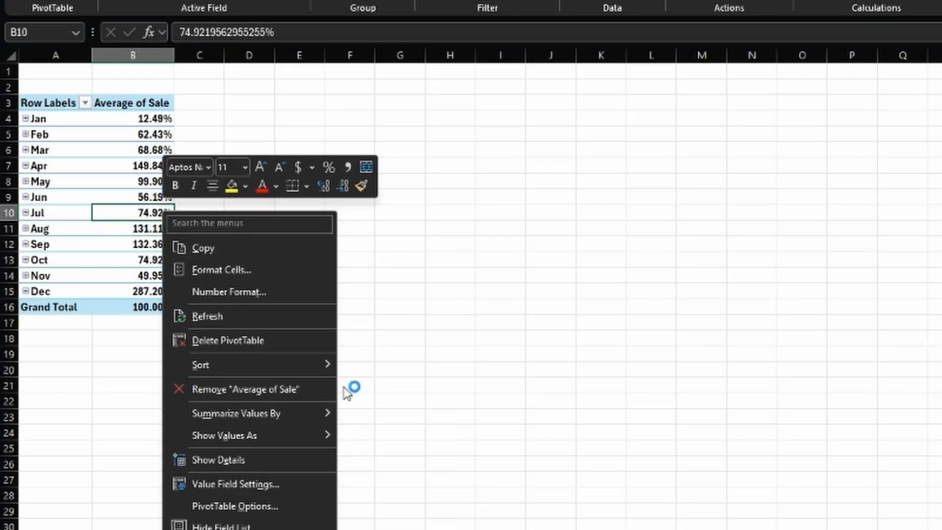
{"action": "left_click", "coordinate": [415, 380]}
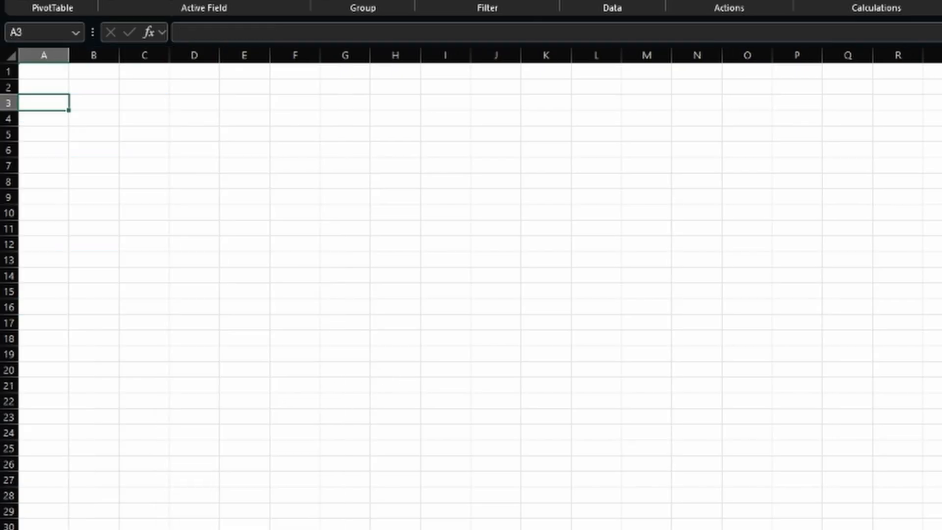